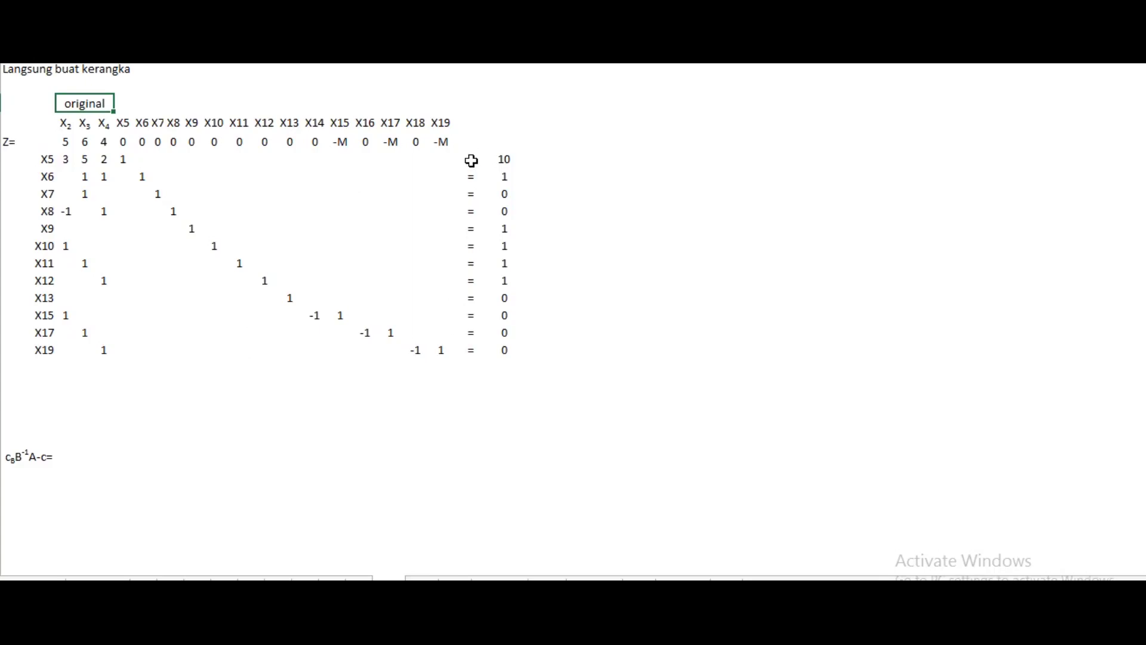
click(472, 161)
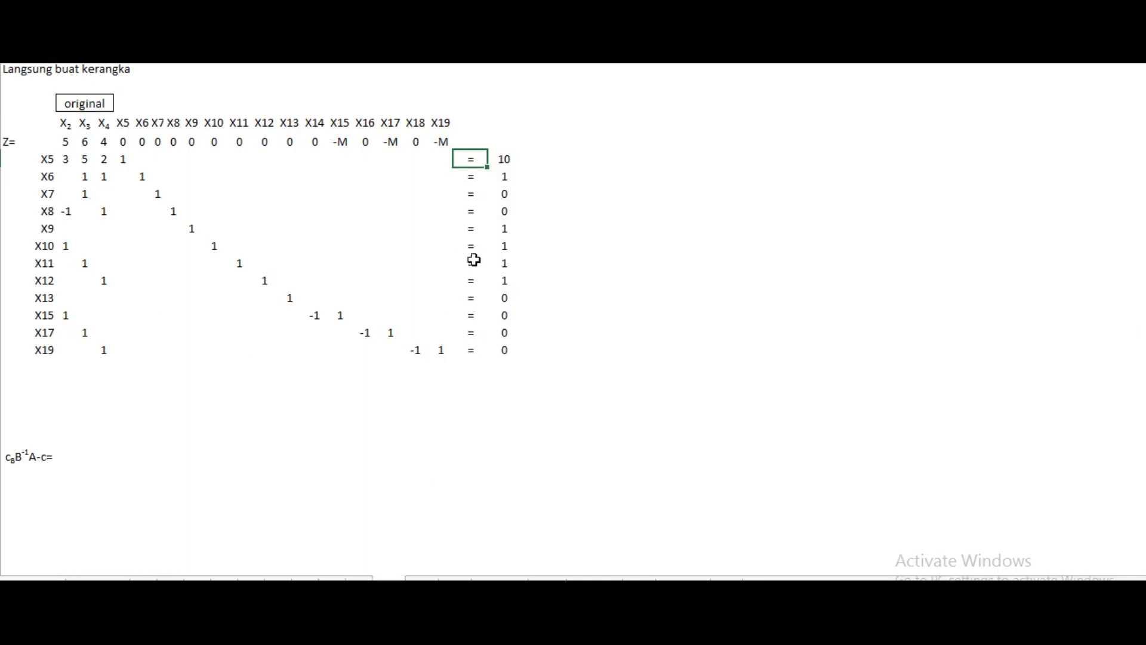
click(84, 105)
click(54, 75)
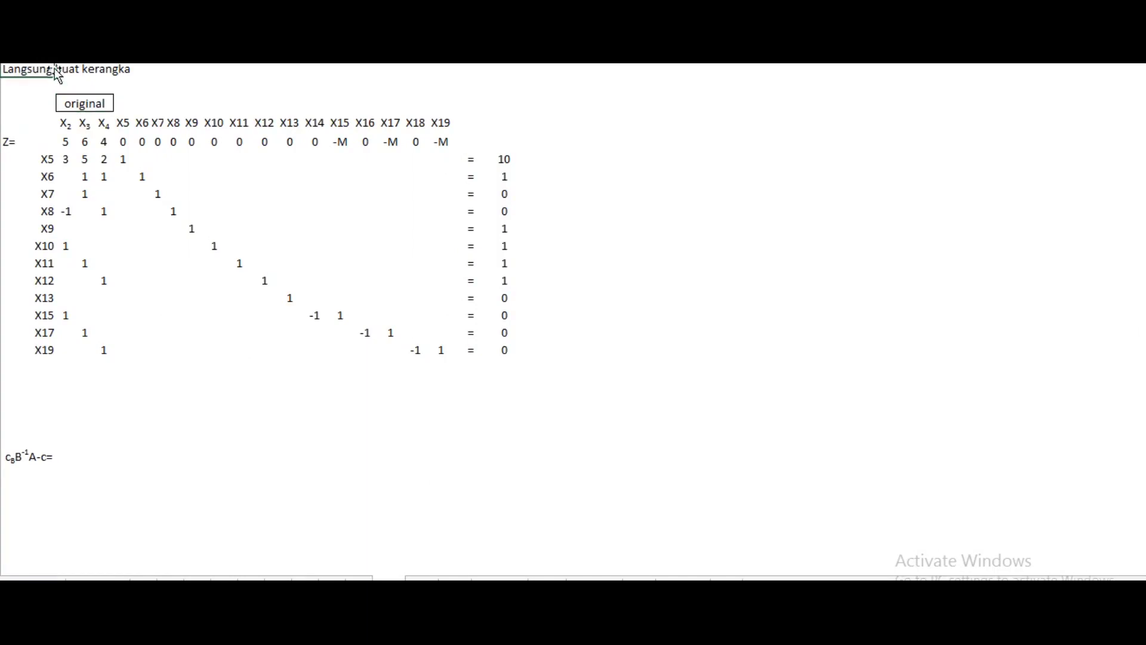
click(86, 106)
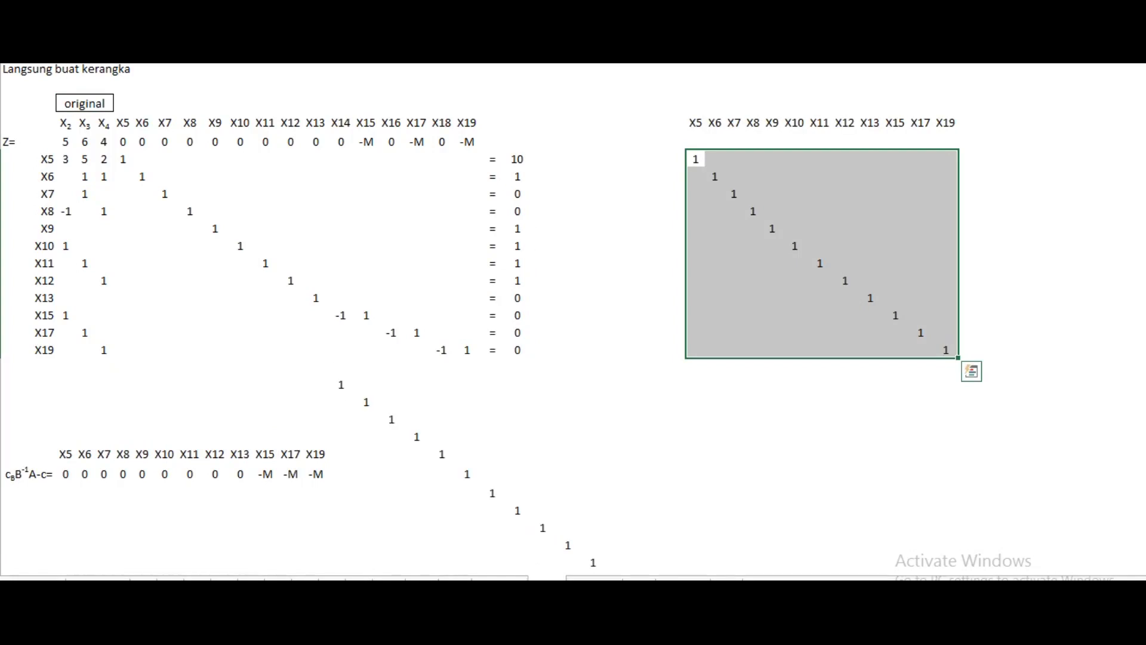
- Examine the X5–X19 basis matrix, its copy beside the cB row, and the X2, X3 and X4 constraint coefficients
key(Escape)
click(753, 209)
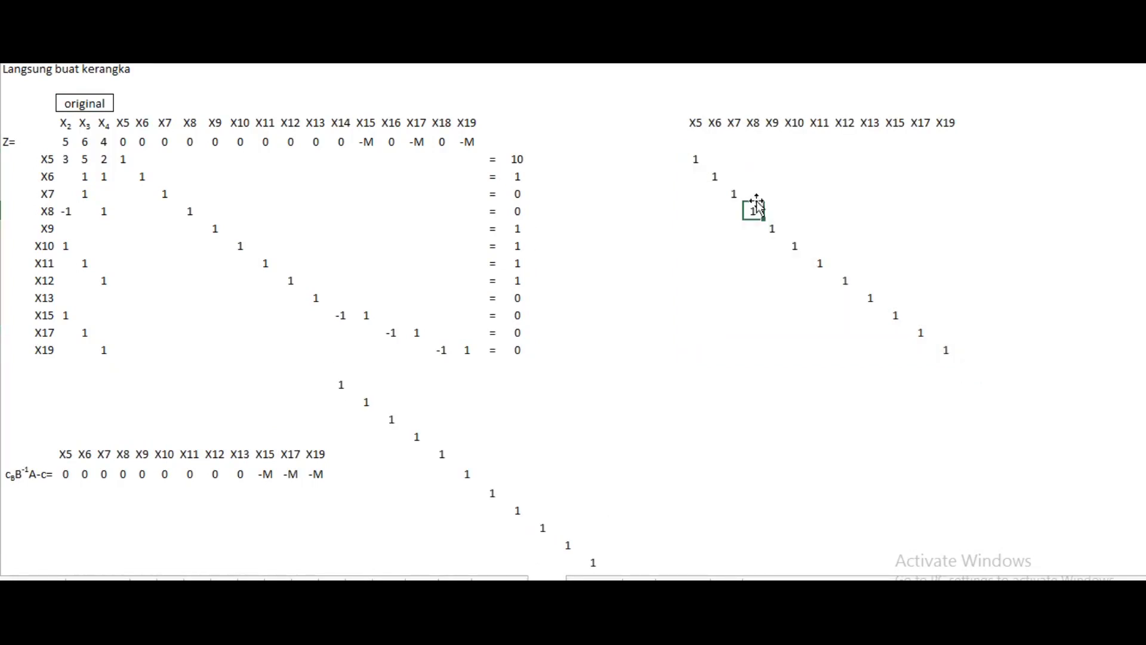
click(697, 159)
drag(717, 172, 952, 351)
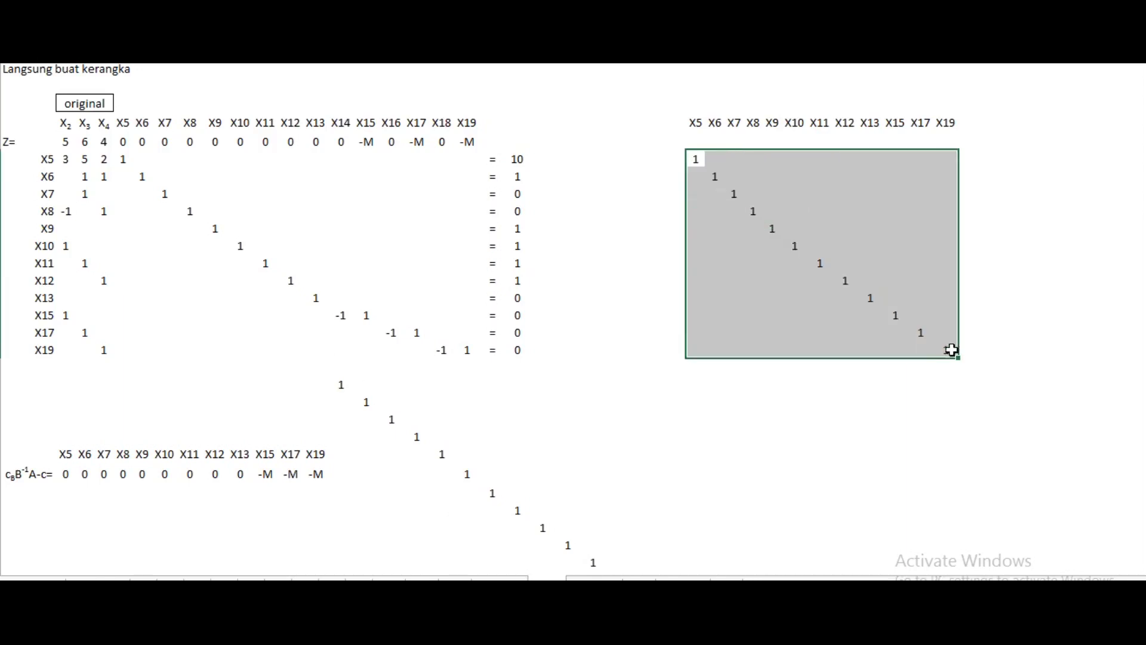
click(698, 124)
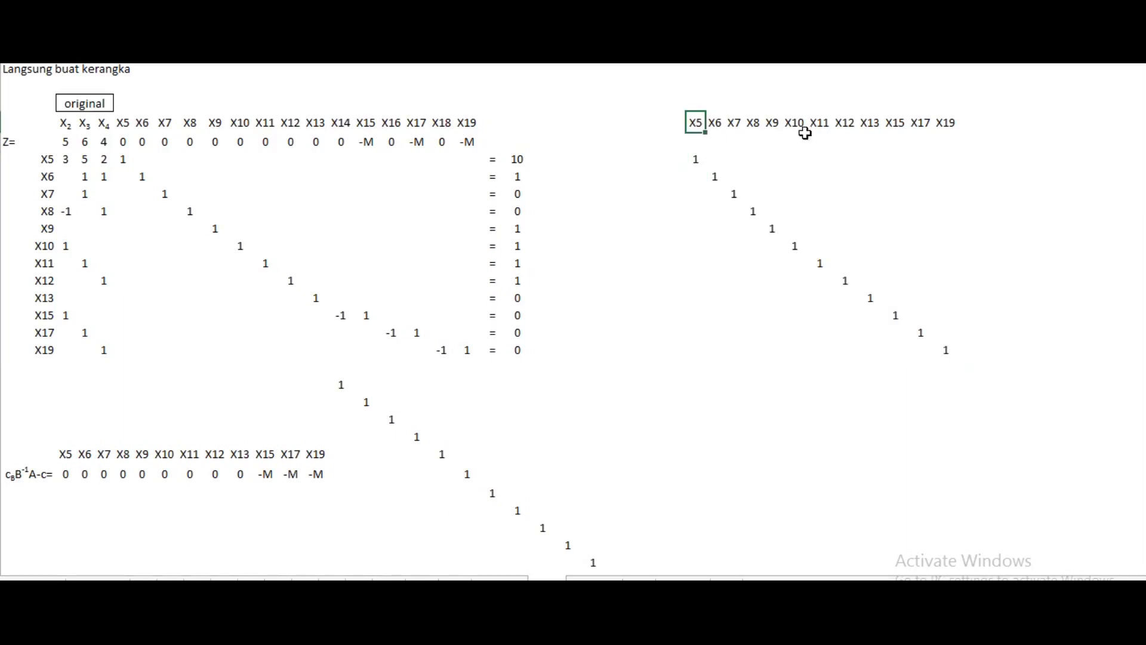
drag(342, 384, 596, 561)
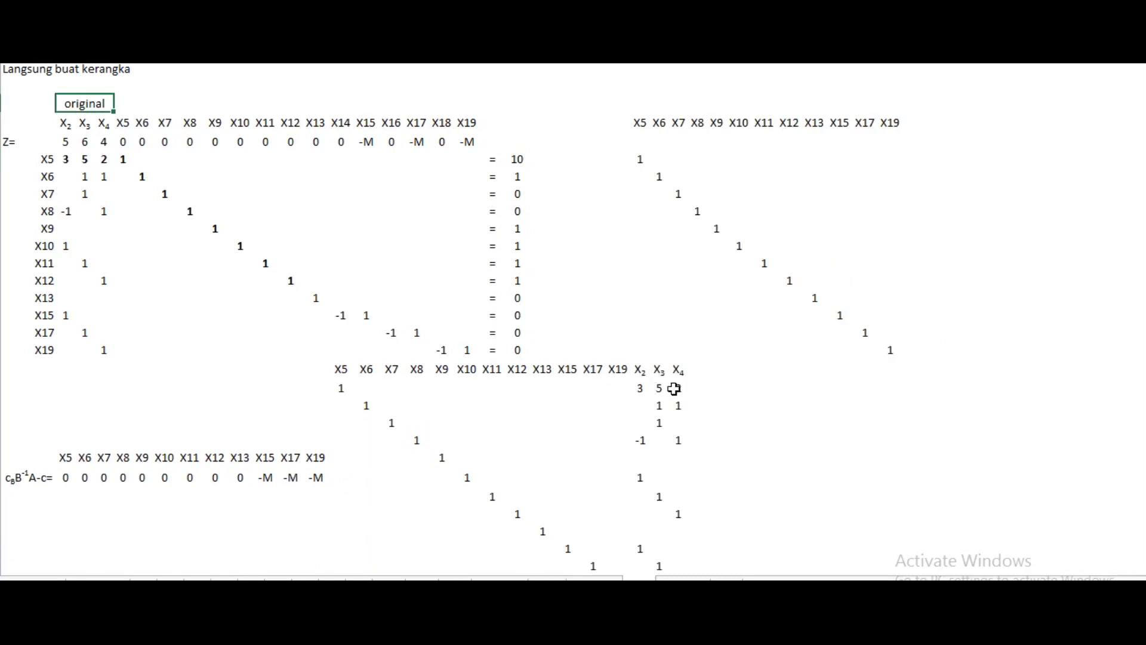
drag(636, 386, 679, 440)
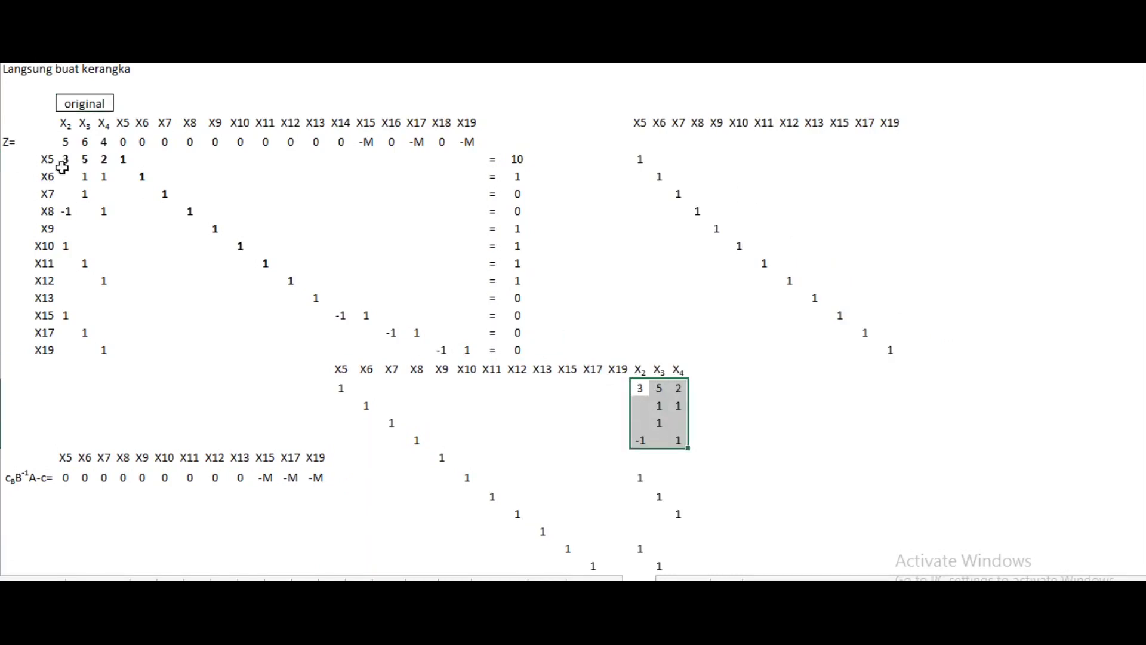
drag(63, 166, 111, 353)
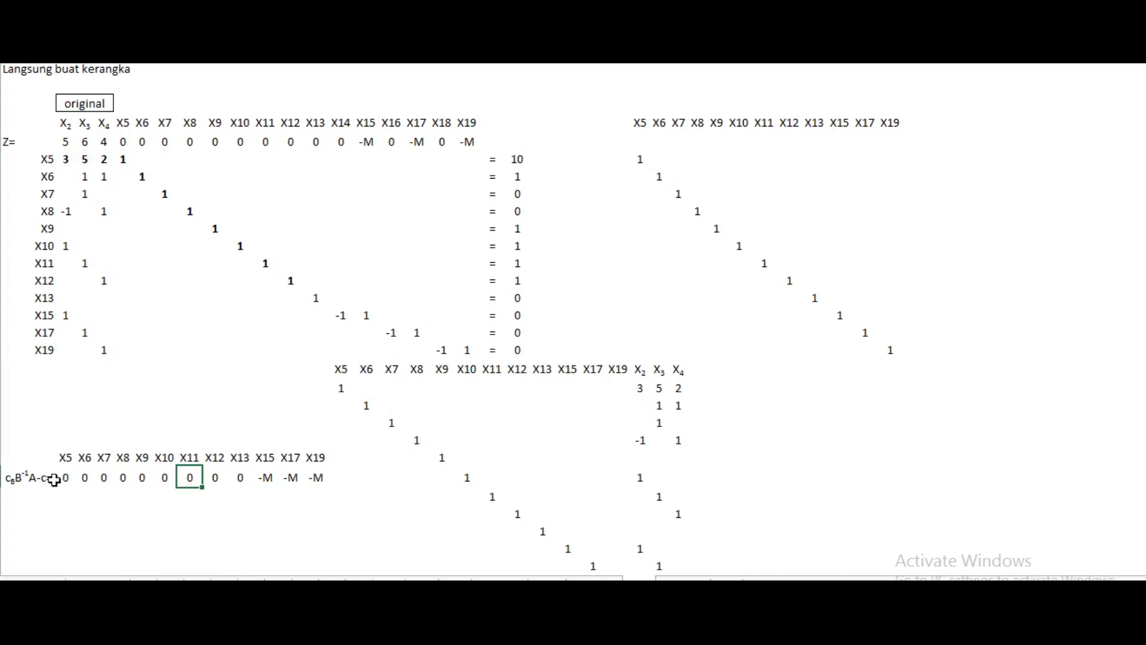
click(490, 479)
drag(639, 390, 681, 441)
click(740, 474)
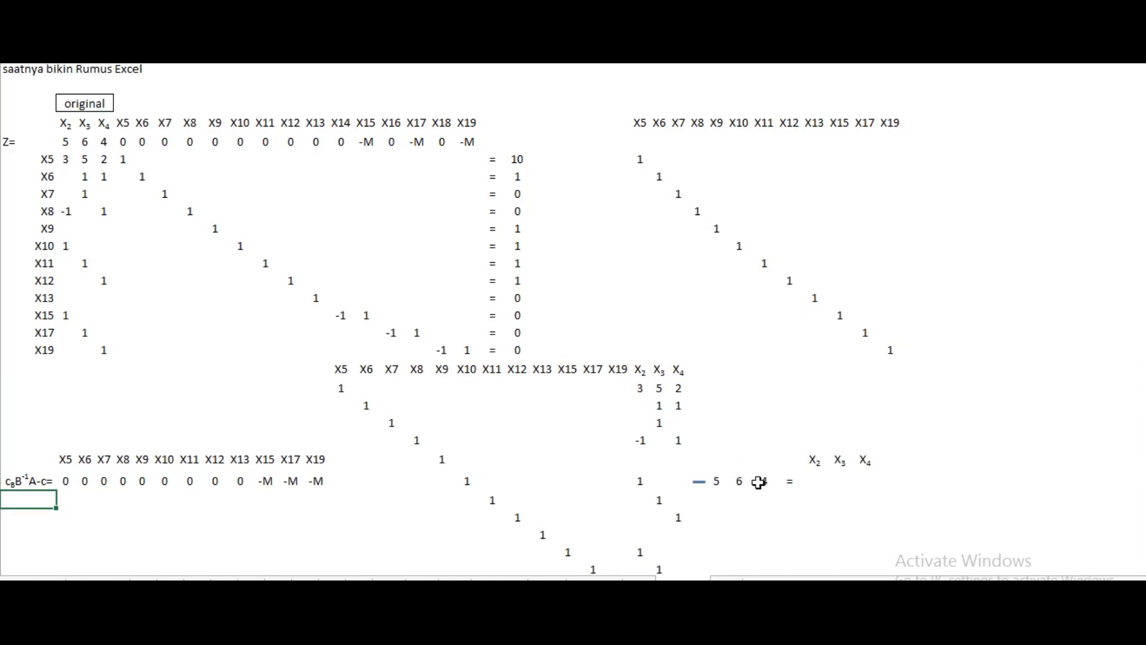
- Examine the original objective coefficients of X2, X3 and X4 and the result cells set aside for these variables
drag(66, 142, 105, 141)
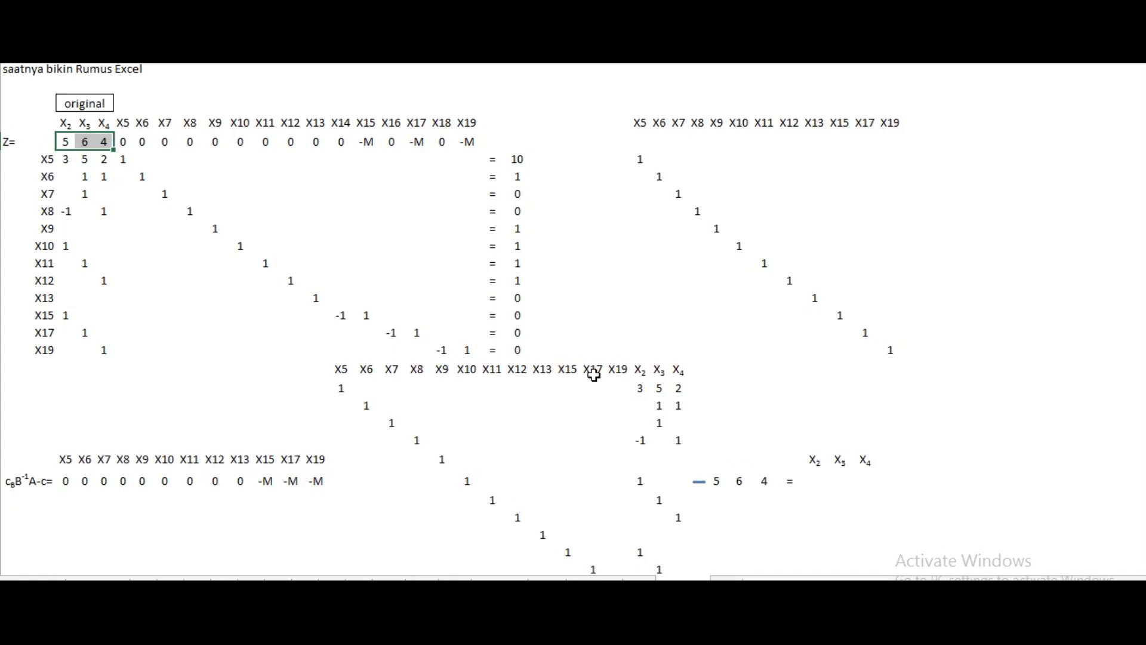
drag(819, 464, 863, 465)
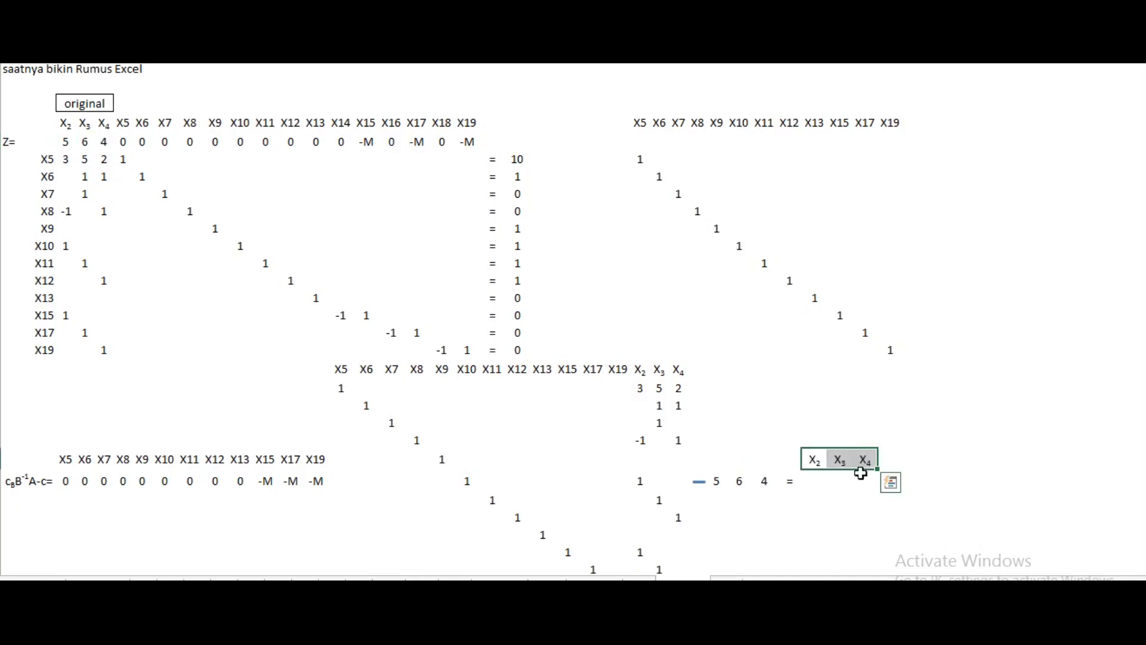
click(815, 484)
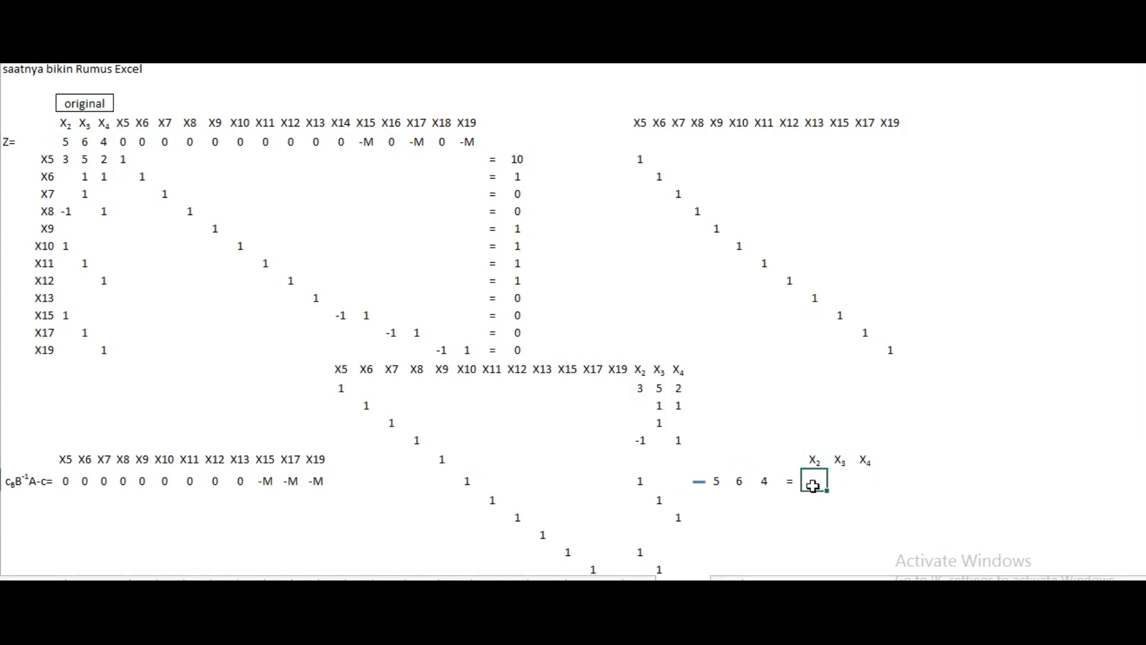
click(814, 459)
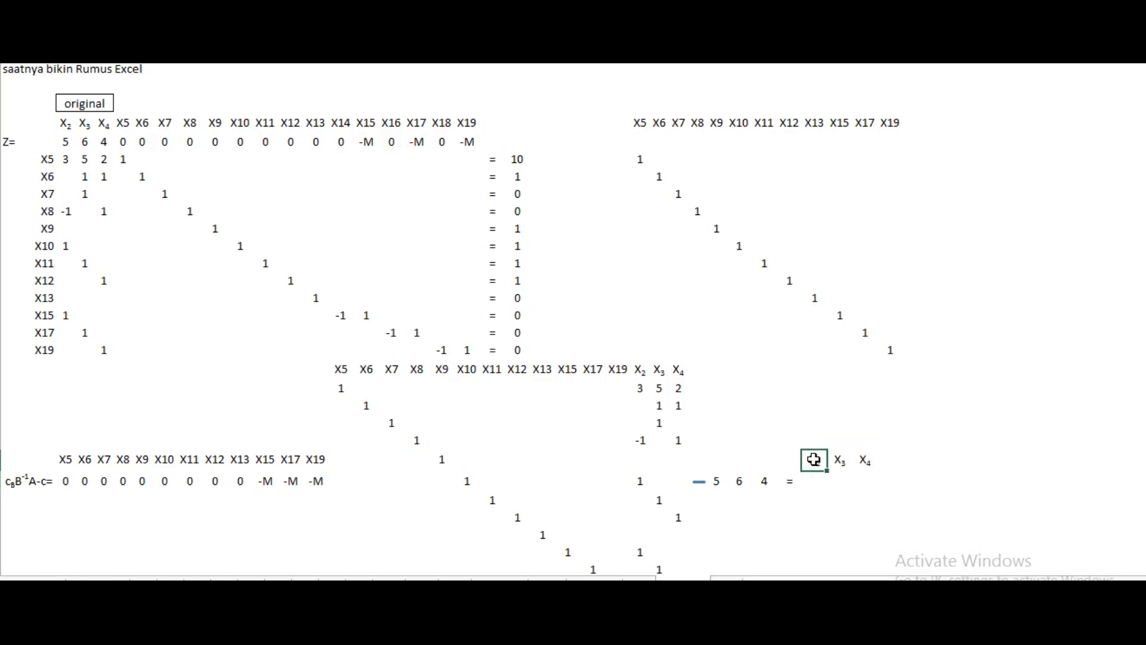
click(842, 482)
click(865, 460)
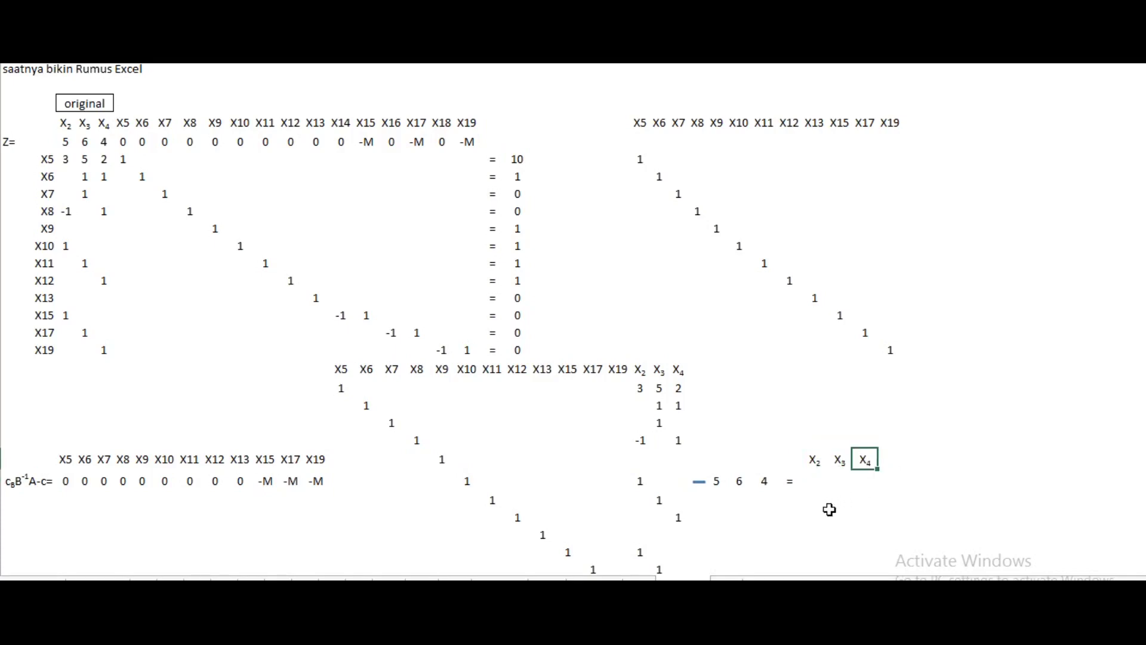
click(58, 74)
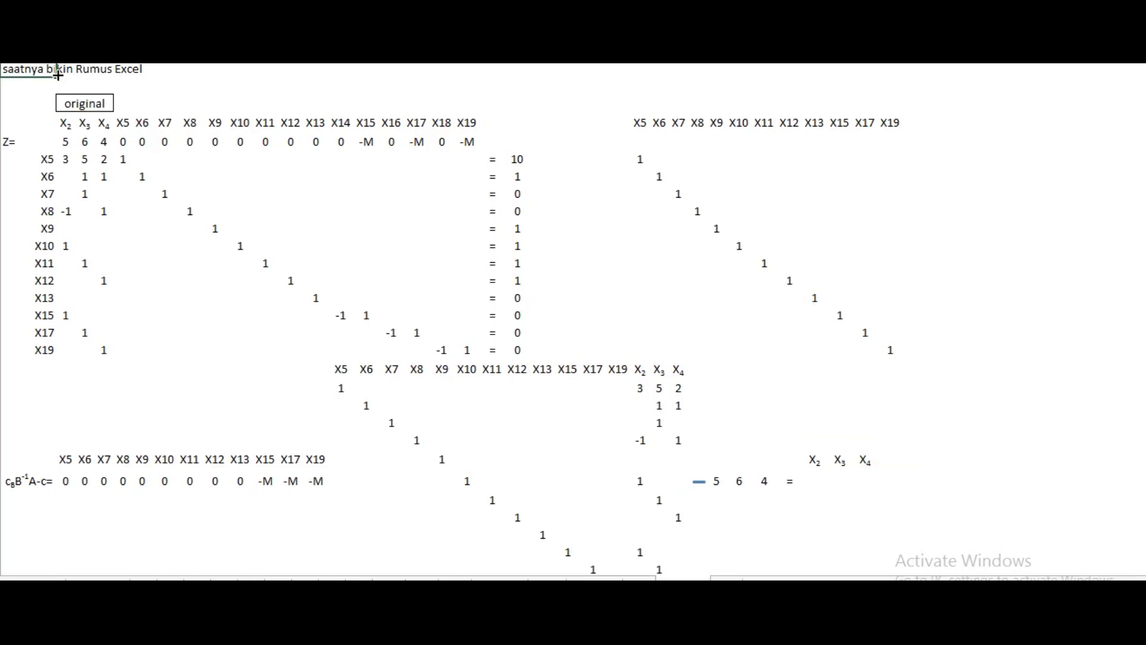
click(106, 100)
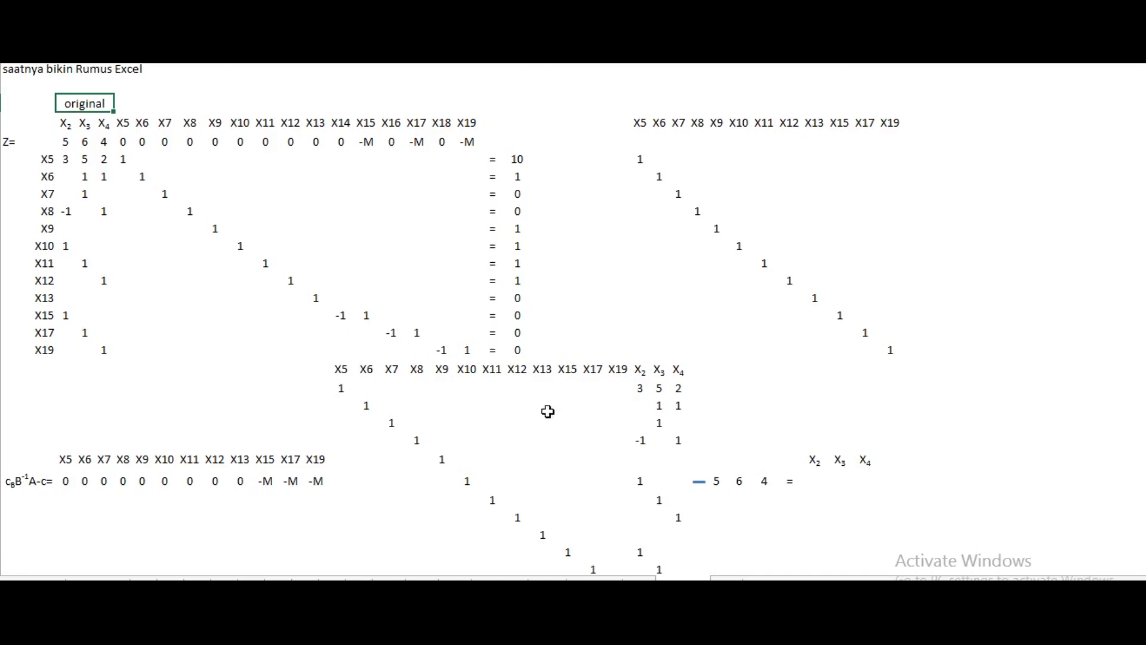
- Fill the 12-by-12 block beside the cB row with the array formula MINVERSE over the basis matrix Z6:AK17
scroll(573, 320, down, 2)
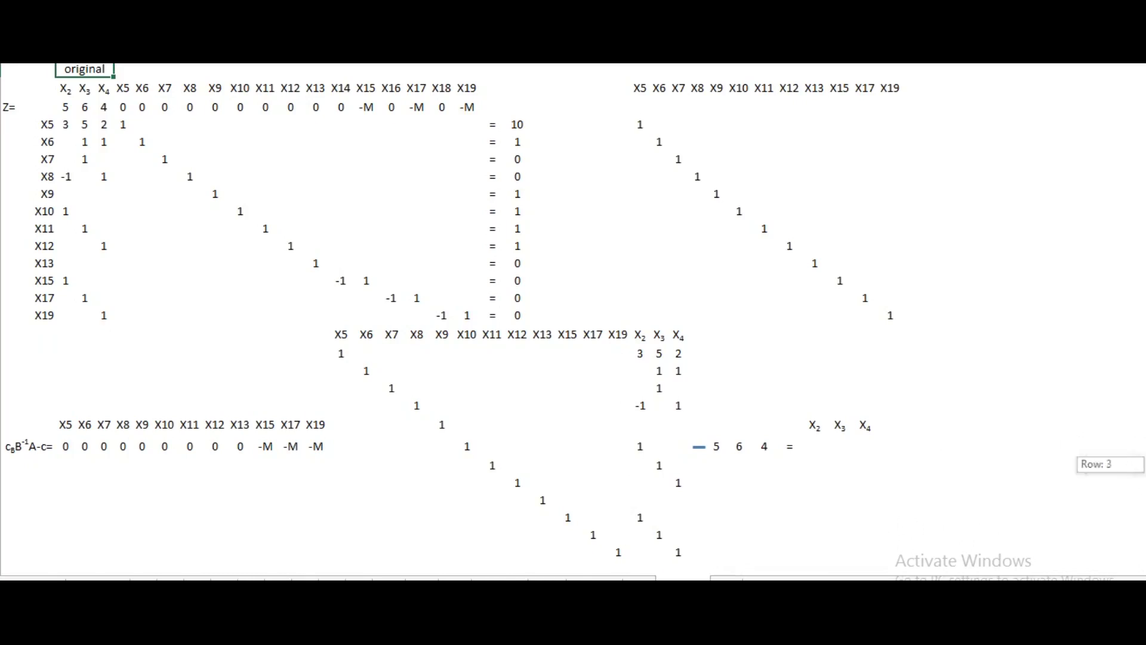
click(343, 355)
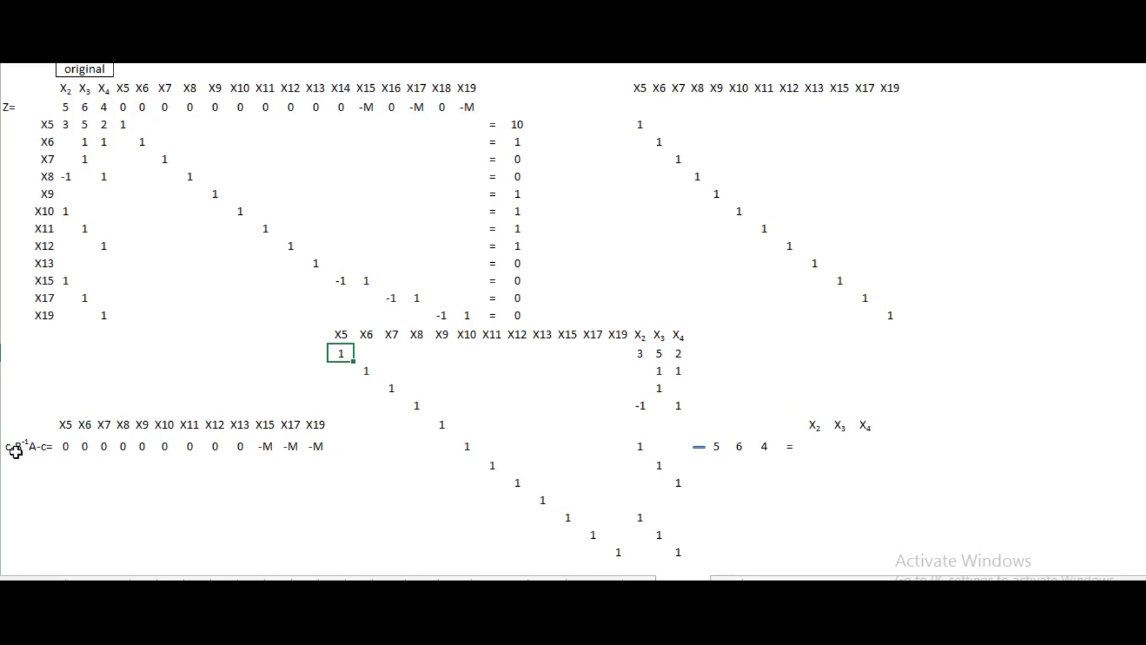
click(366, 371)
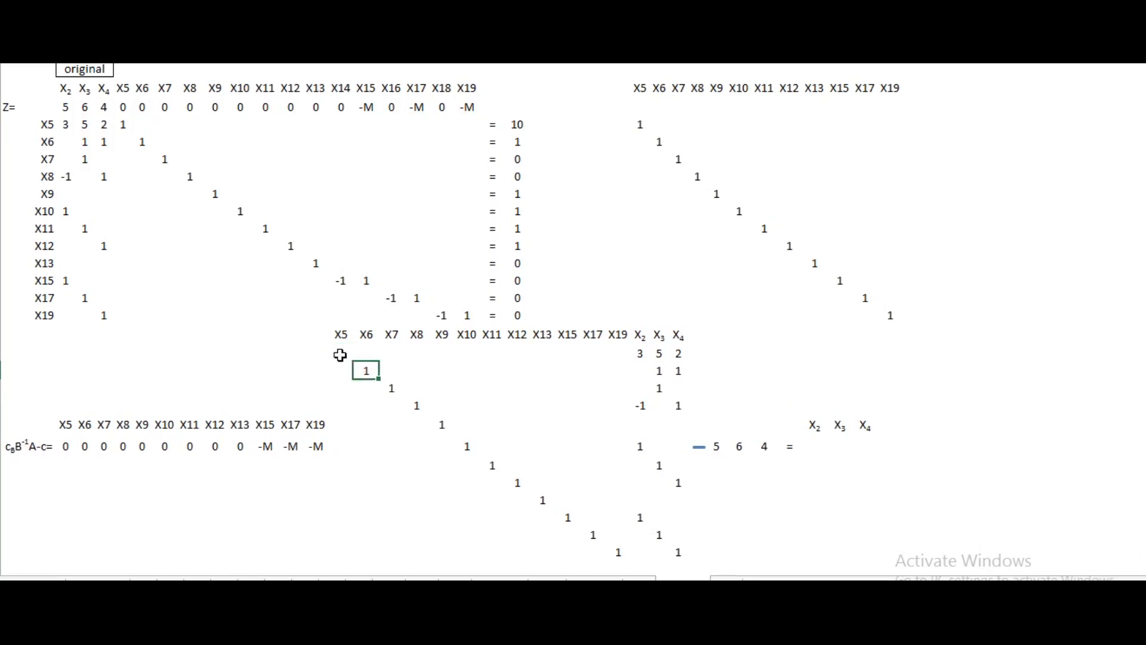
drag(340, 353, 642, 555)
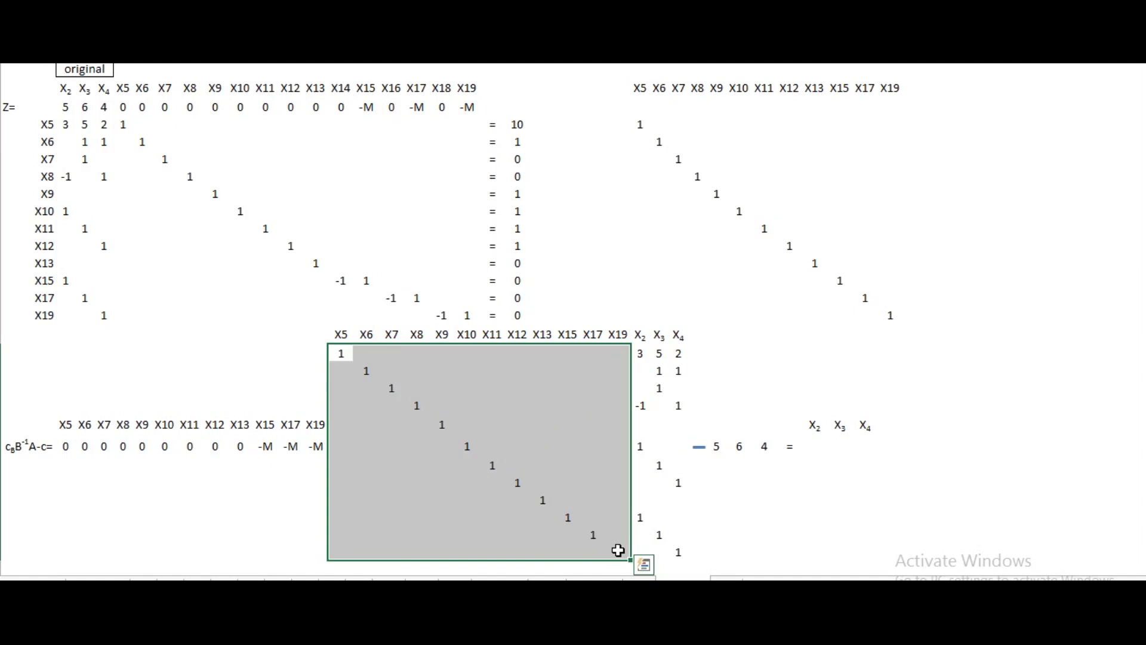
text(=minv)
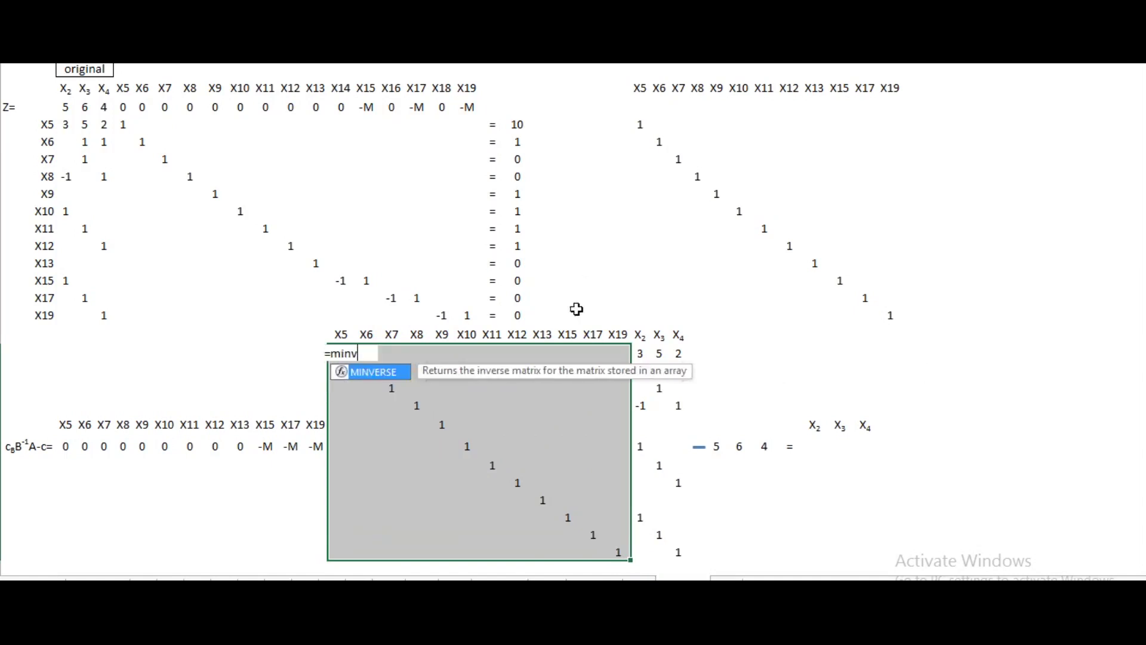
double_click(370, 373)
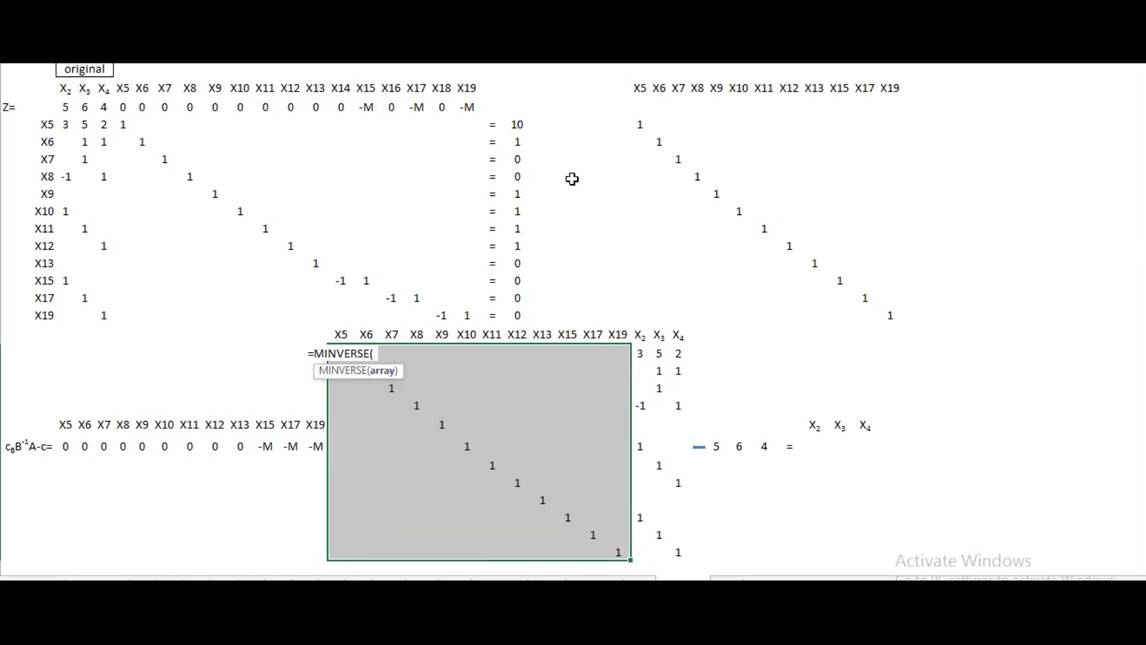
drag(639, 122, 904, 324)
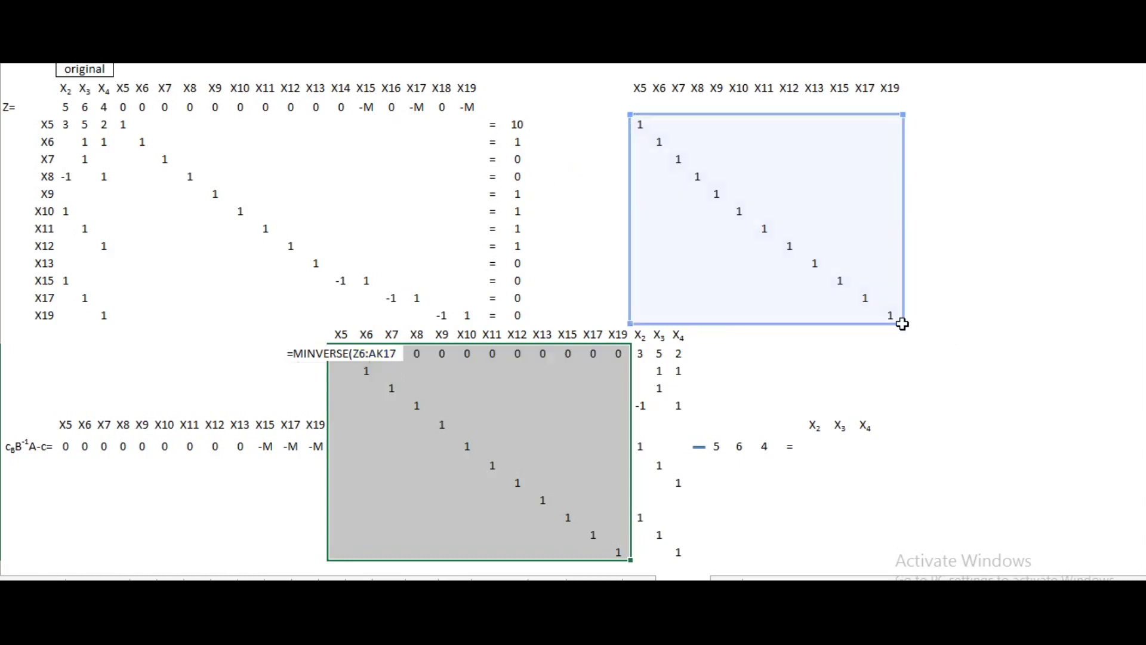
key(ctrl+shift+Return)
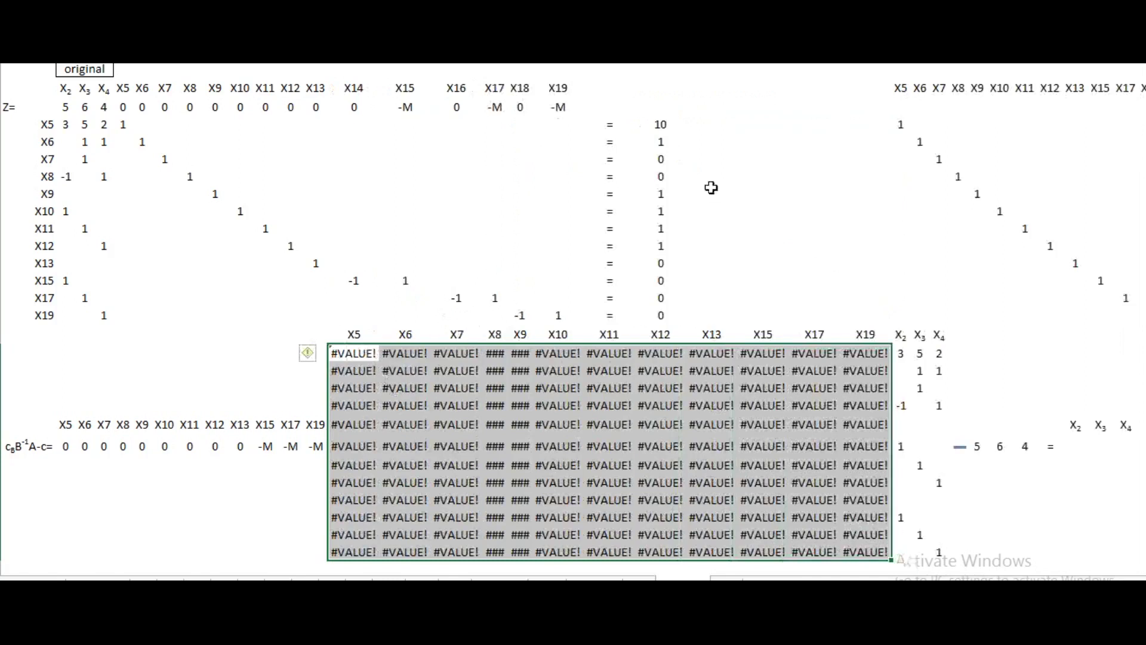
- Fill the empty cells of the source basis matrix with 0 and narrow the widened columns of the inverse matrix
click(917, 128)
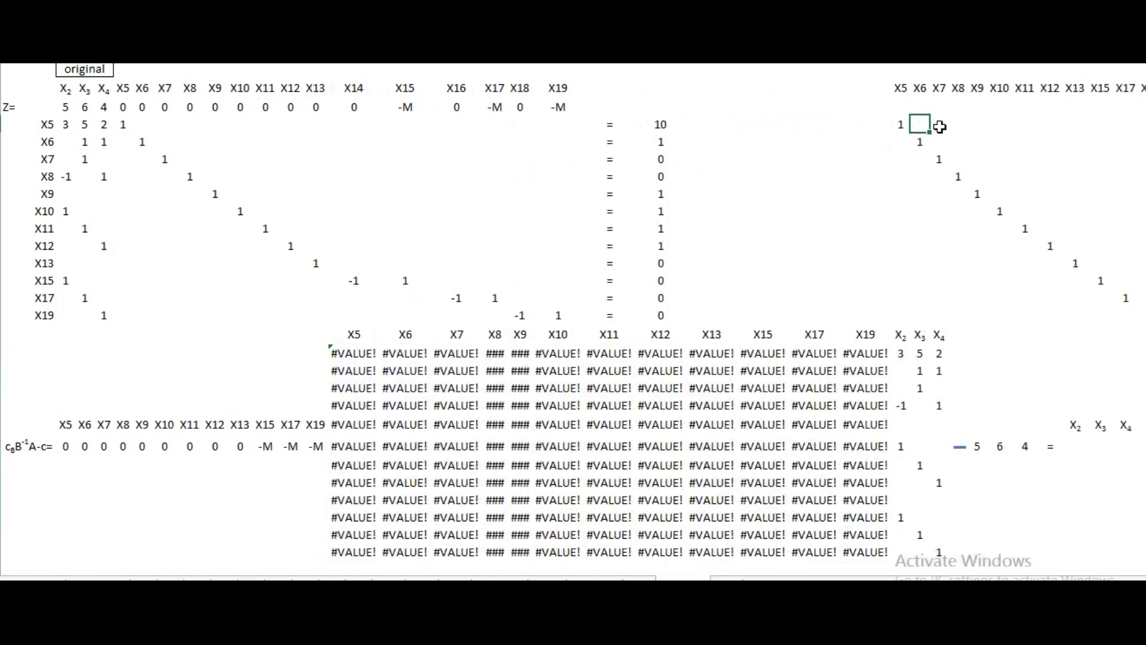
key(ctrl+v)
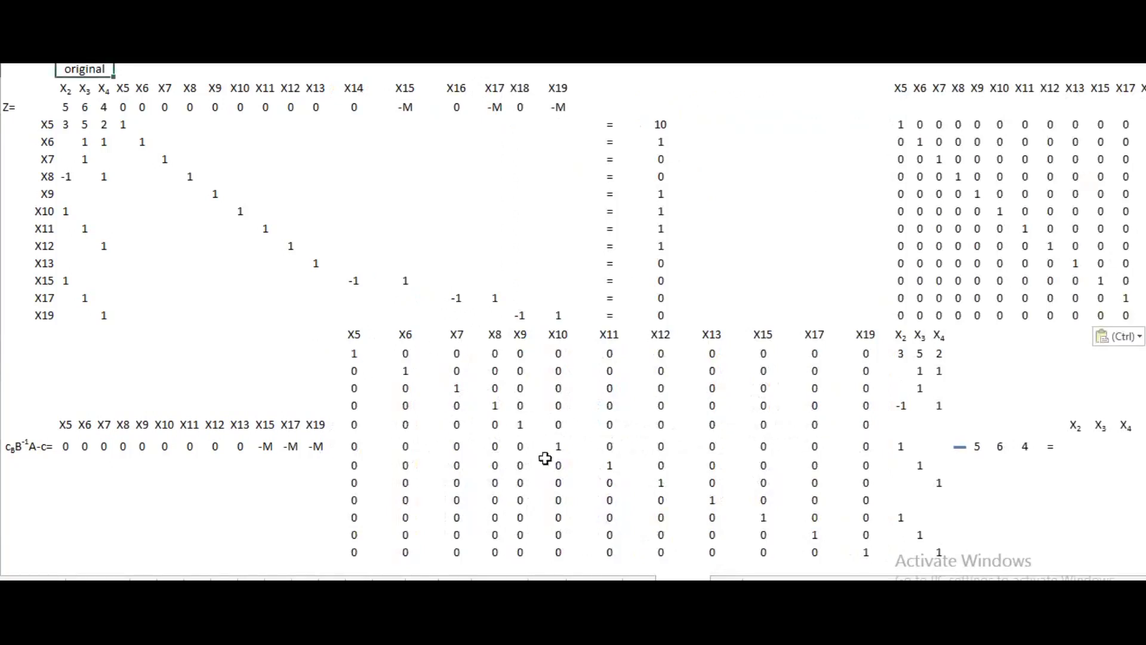
drag(380, 57, 354, 56)
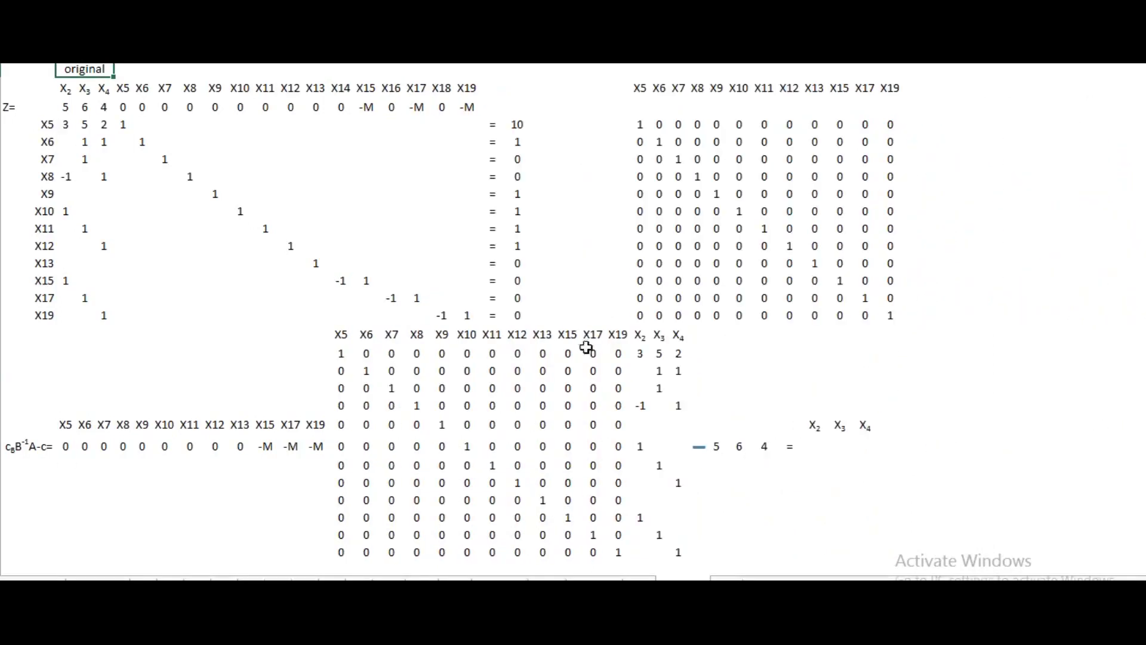
- Fill the twelve cells below the cB row with the array formula MMULT of the cB row B24:M24 and the inverse matrix N19:Y30
drag(64, 460, 314, 459)
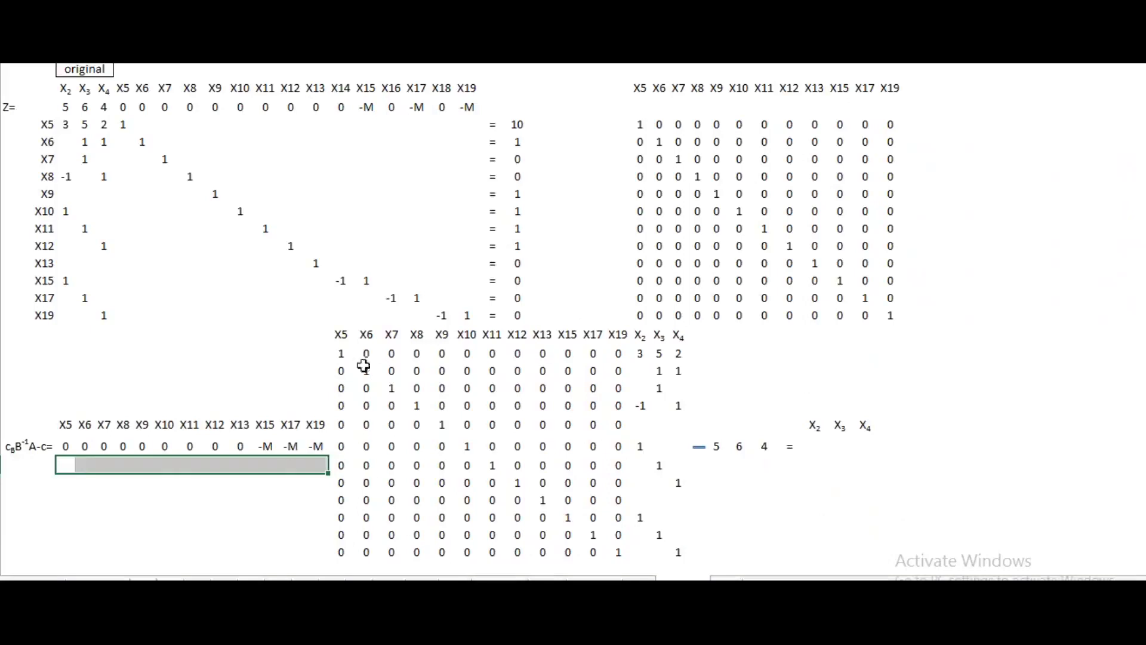
click(72, 485)
drag(68, 466, 320, 472)
text(=m)
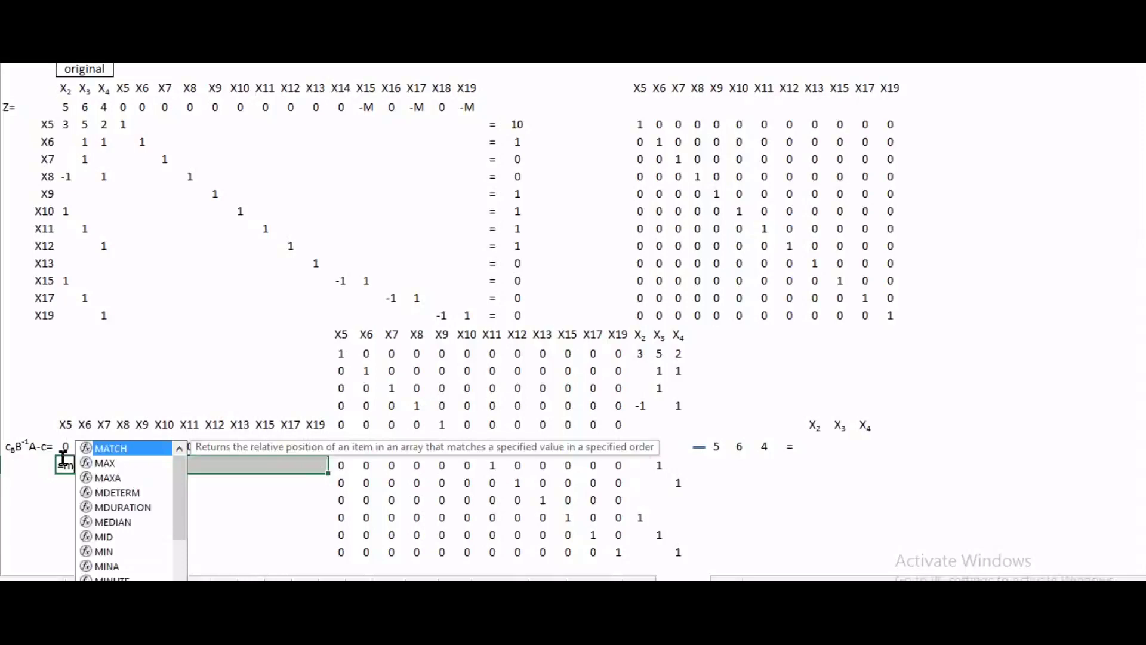
text(m)
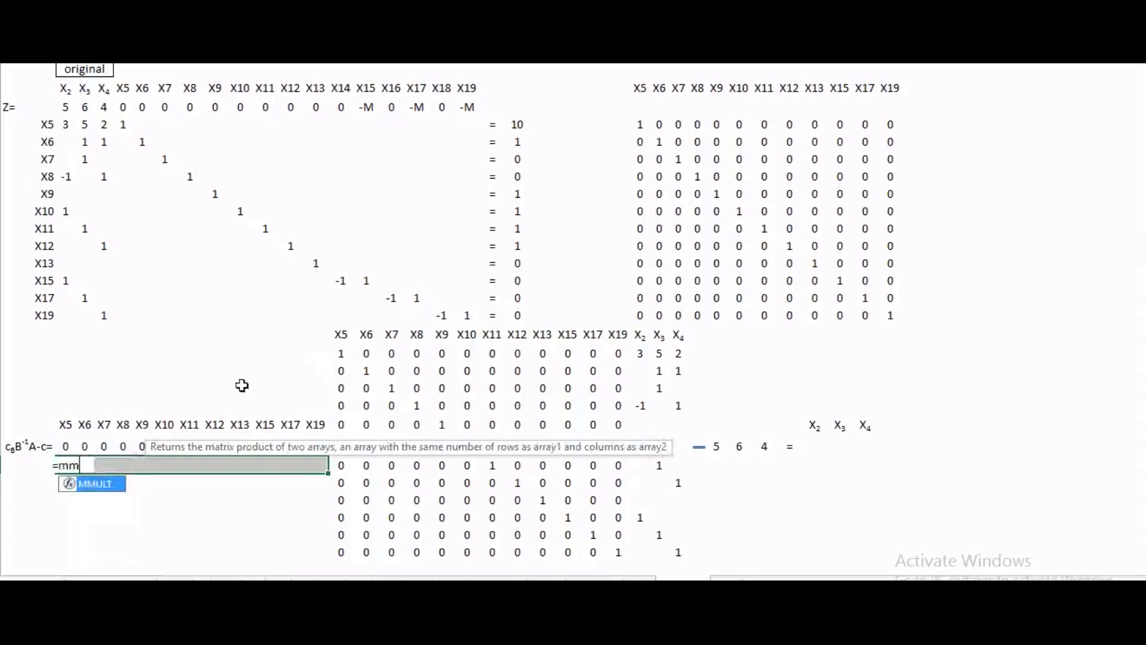
double_click(108, 495)
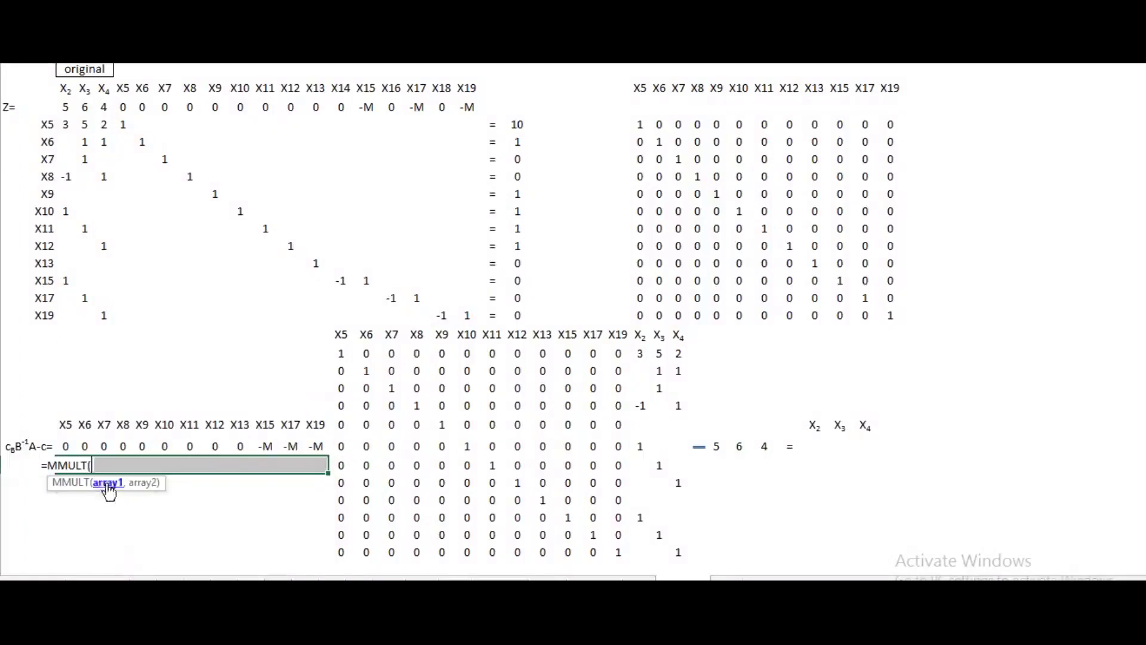
click(66, 447)
drag(66, 446, 324, 459)
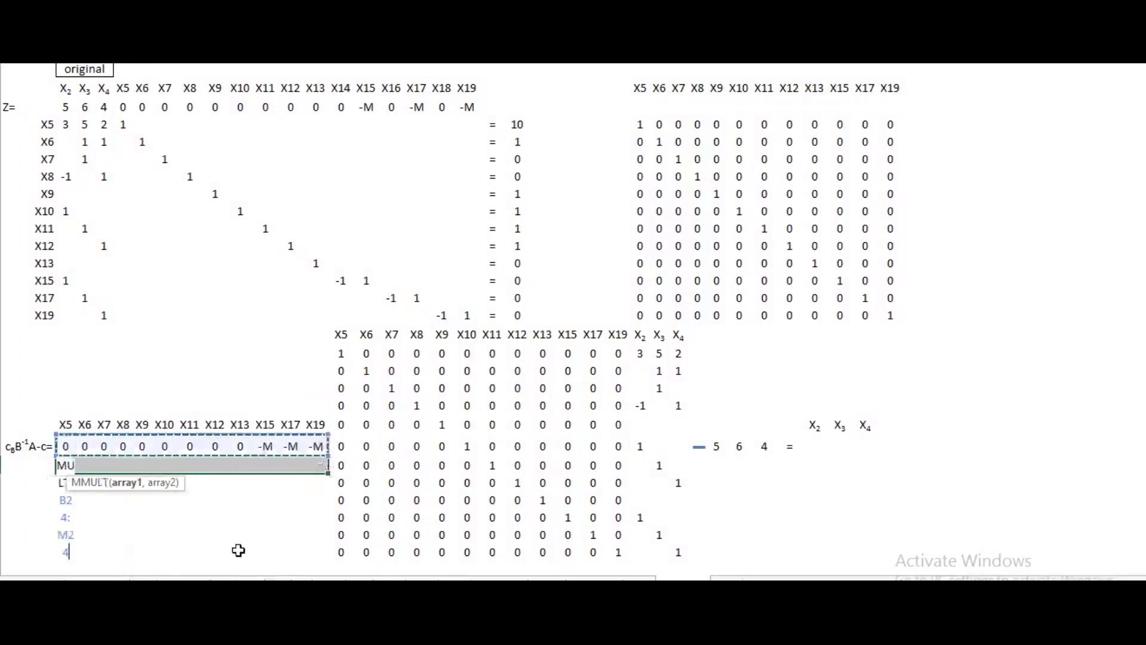
text(,)
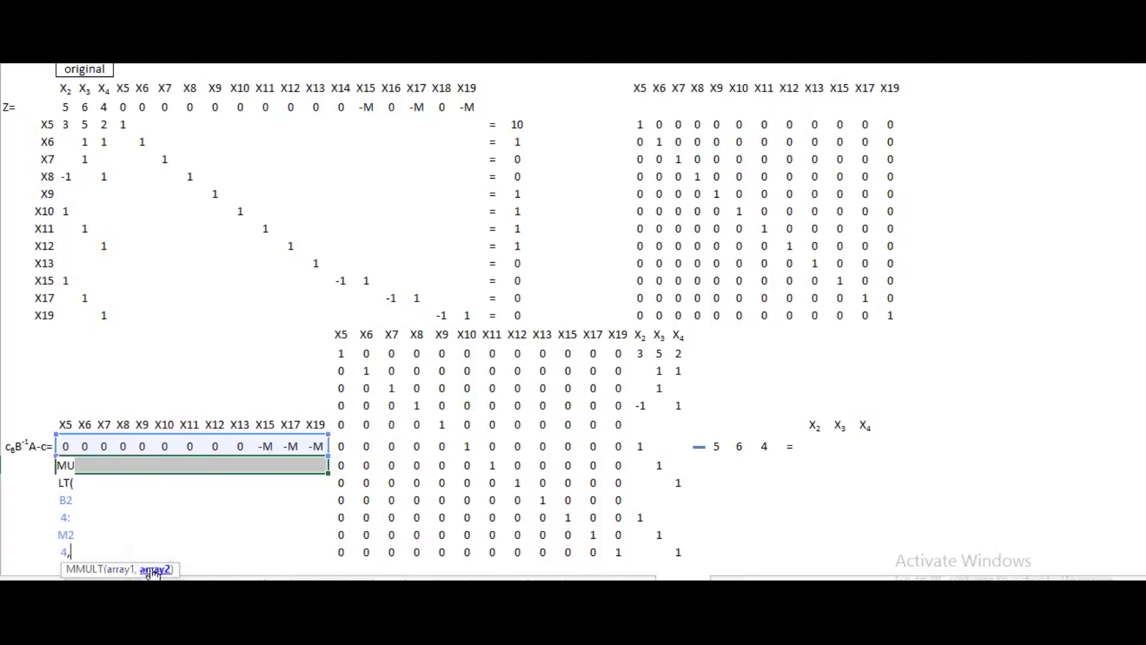
drag(341, 353, 617, 552)
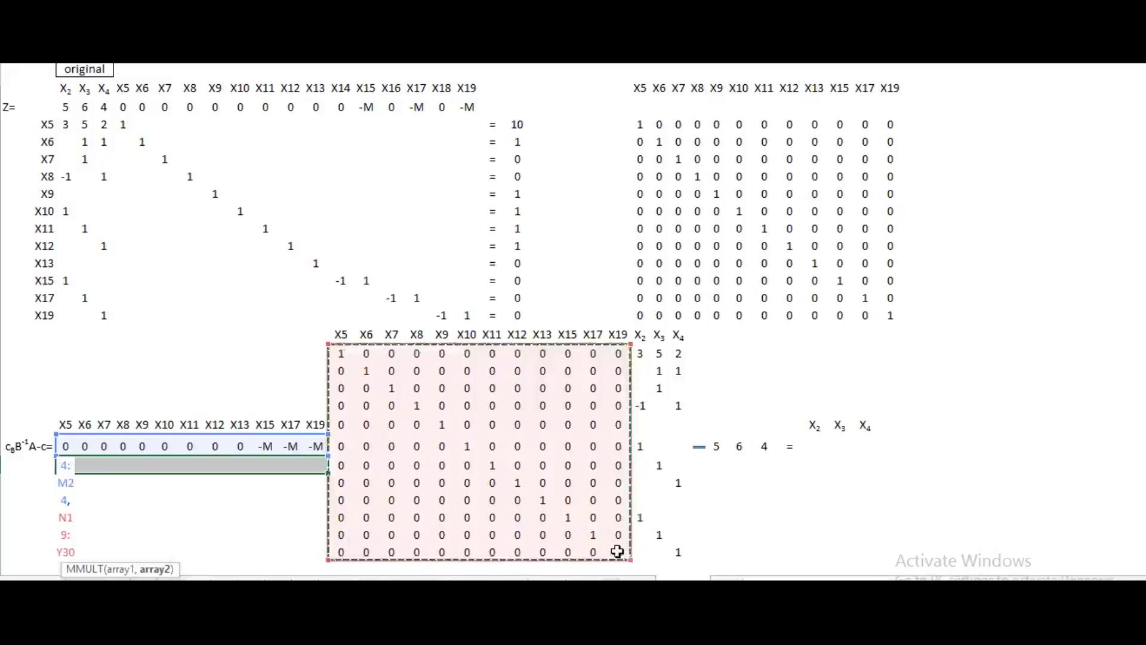
key(ctrl+shift+Return)
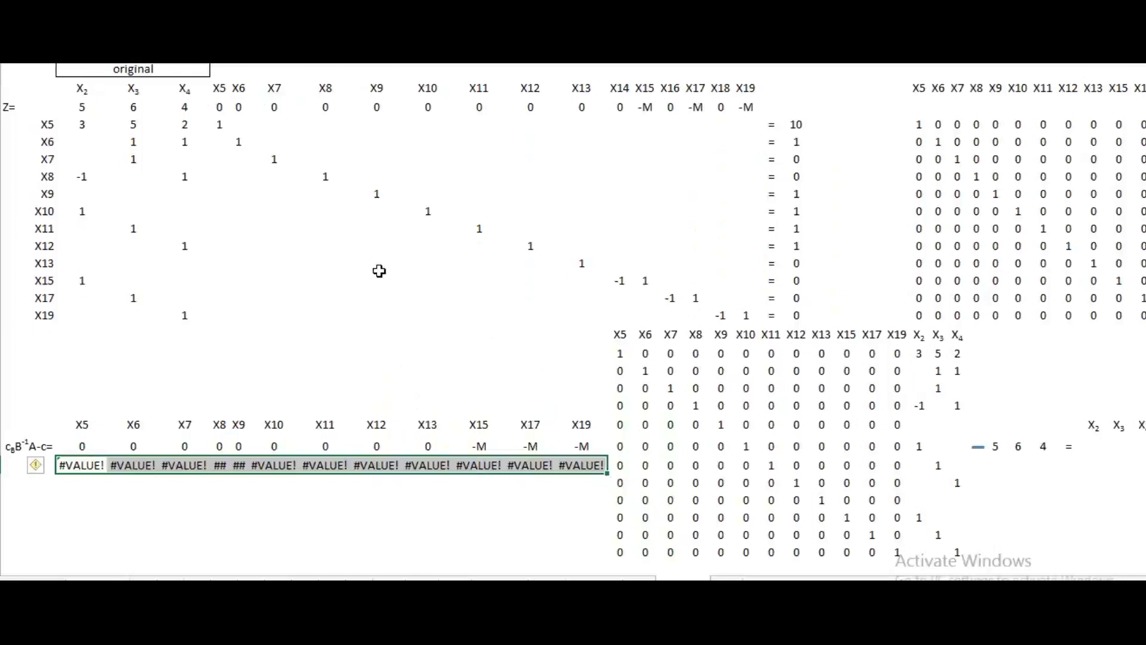
- Replace the -M entries under X15, X17 and X19 in the cB row with -100, and change these three values to -99
click(480, 445)
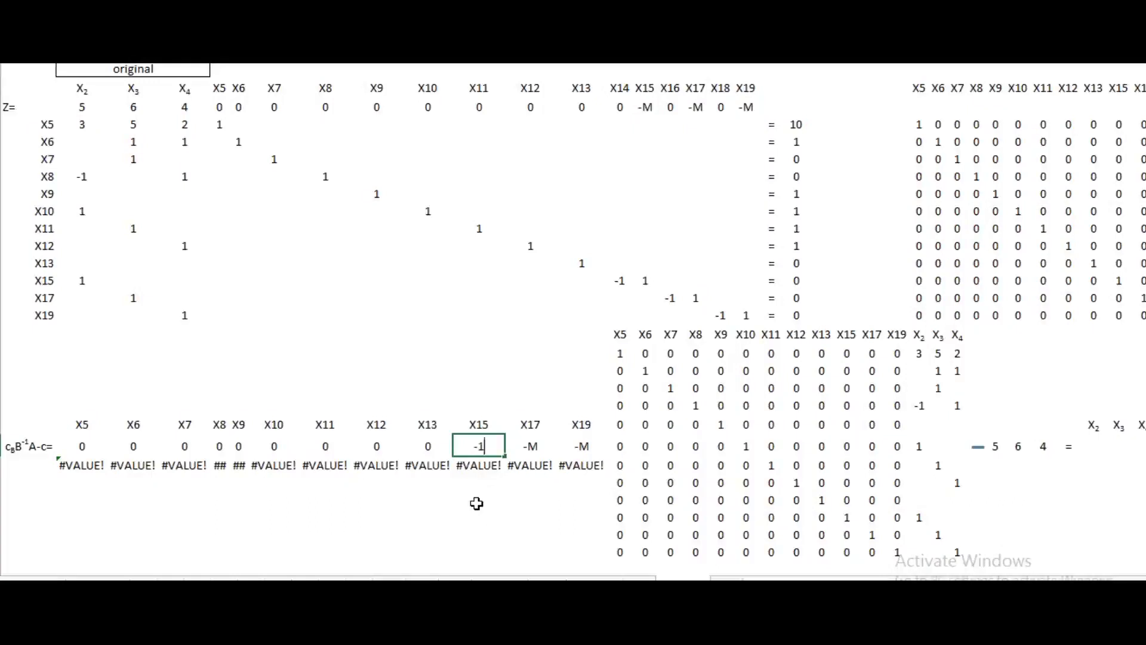
text(0)
key(Tab)
text(-100)
key(Tab)
text(-1)
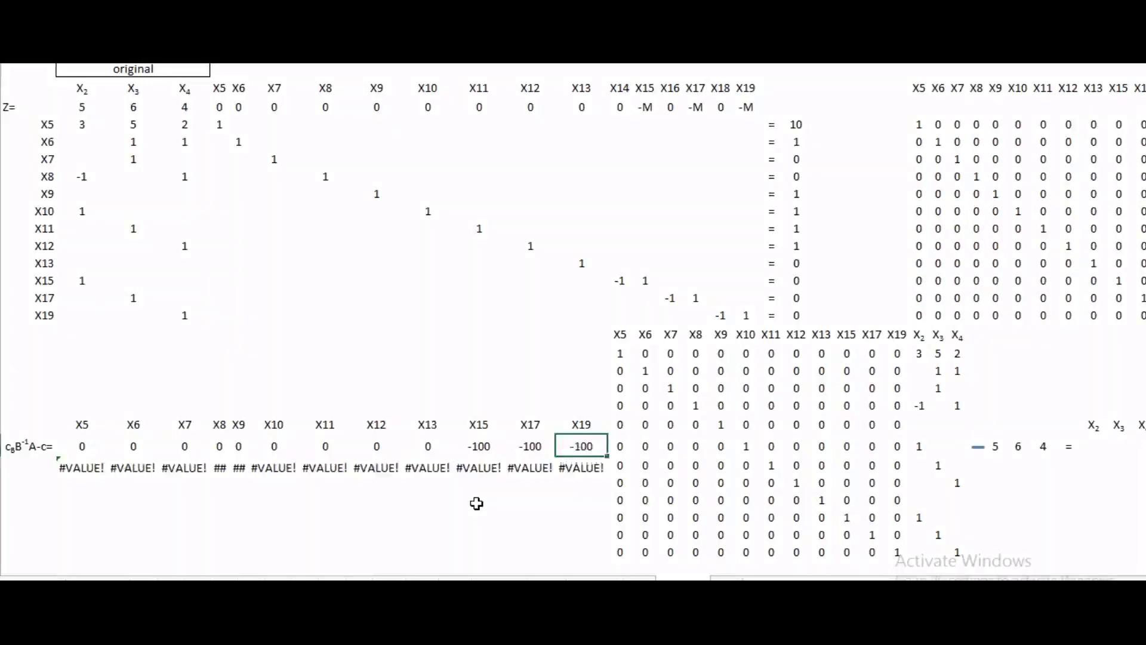
key(Return)
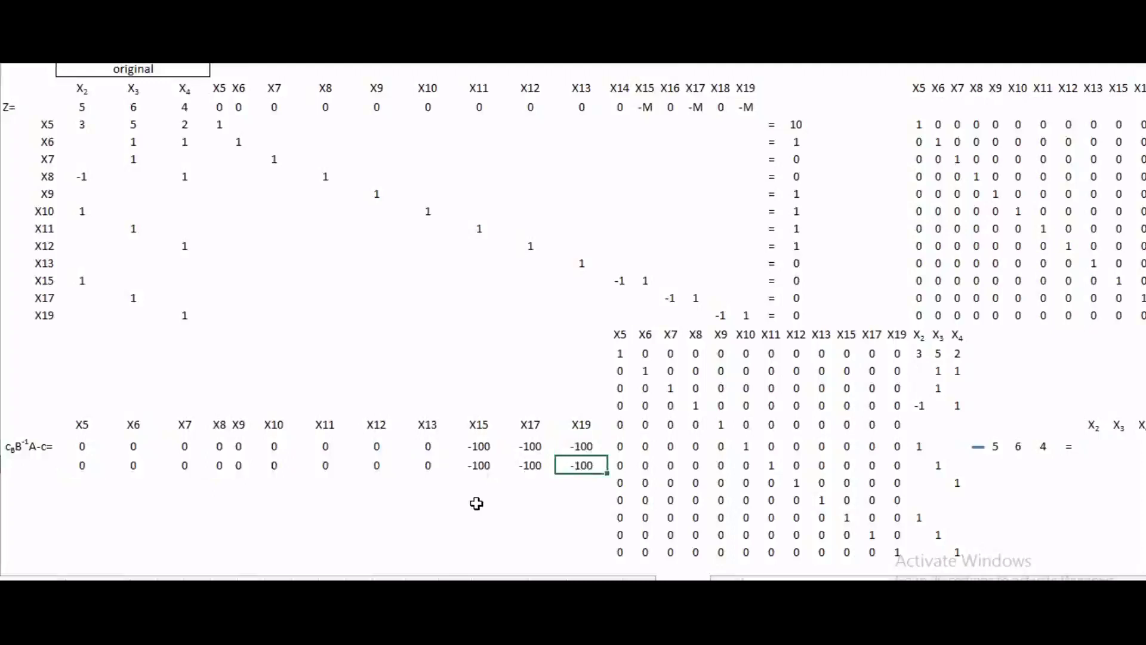
key(Up)
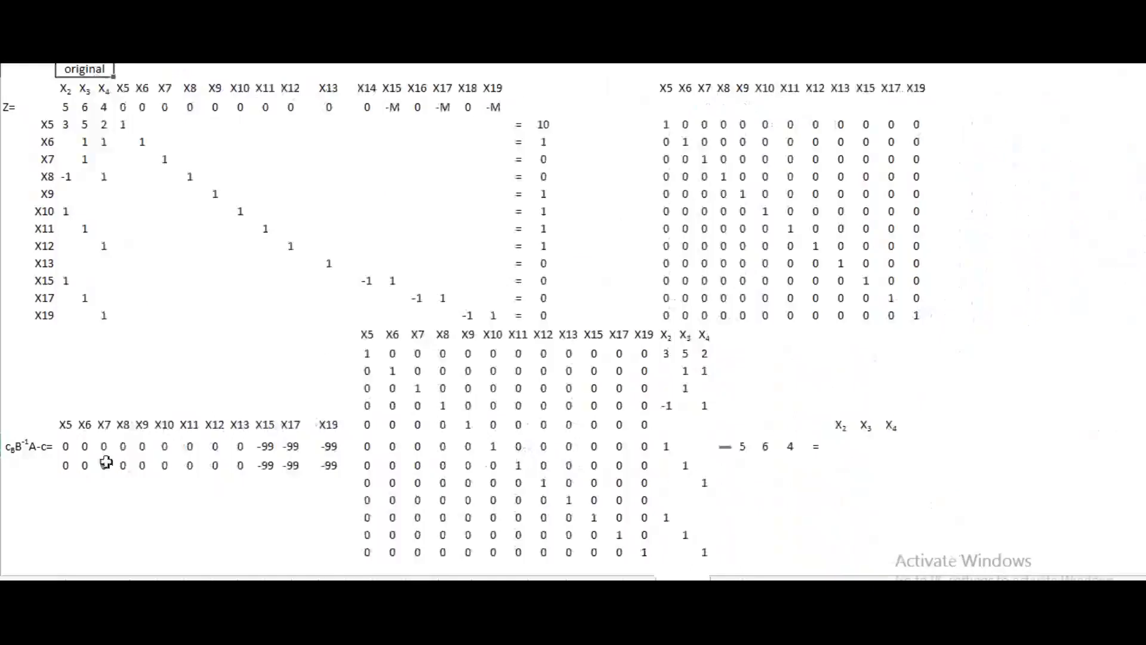
- Fill the three cells above the original coefficients 5, 6 and 4 with the array formula MMULT(B25:M25,Z19:AB30)
drag(64, 467, 335, 468)
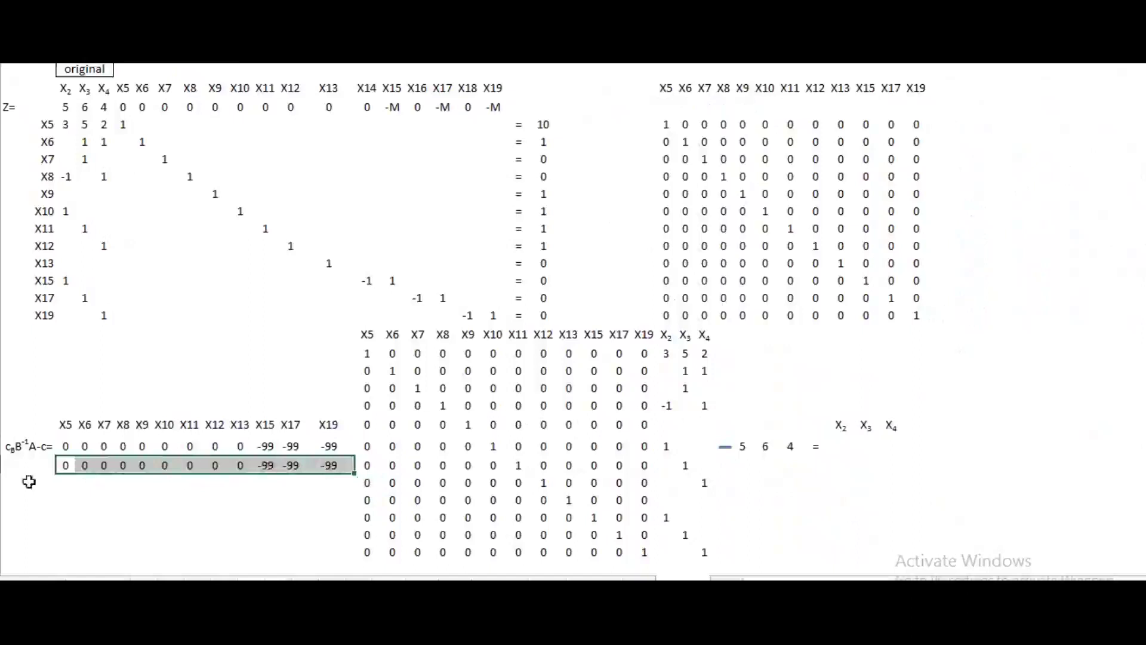
drag(70, 445, 351, 447)
drag(368, 357, 643, 550)
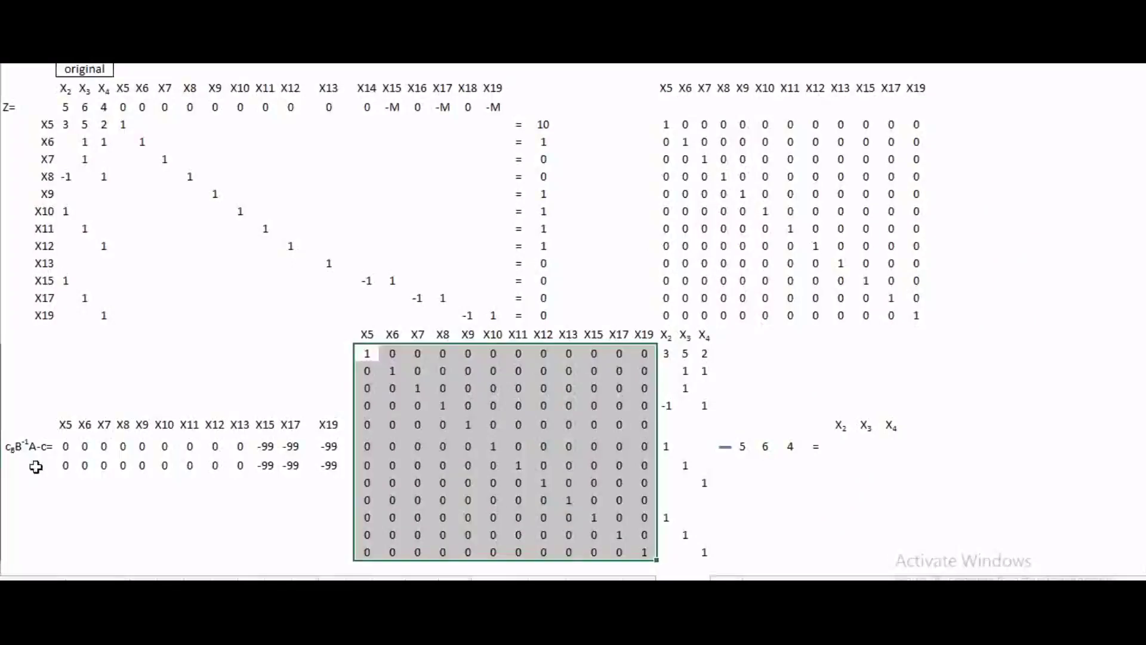
drag(666, 352, 705, 561)
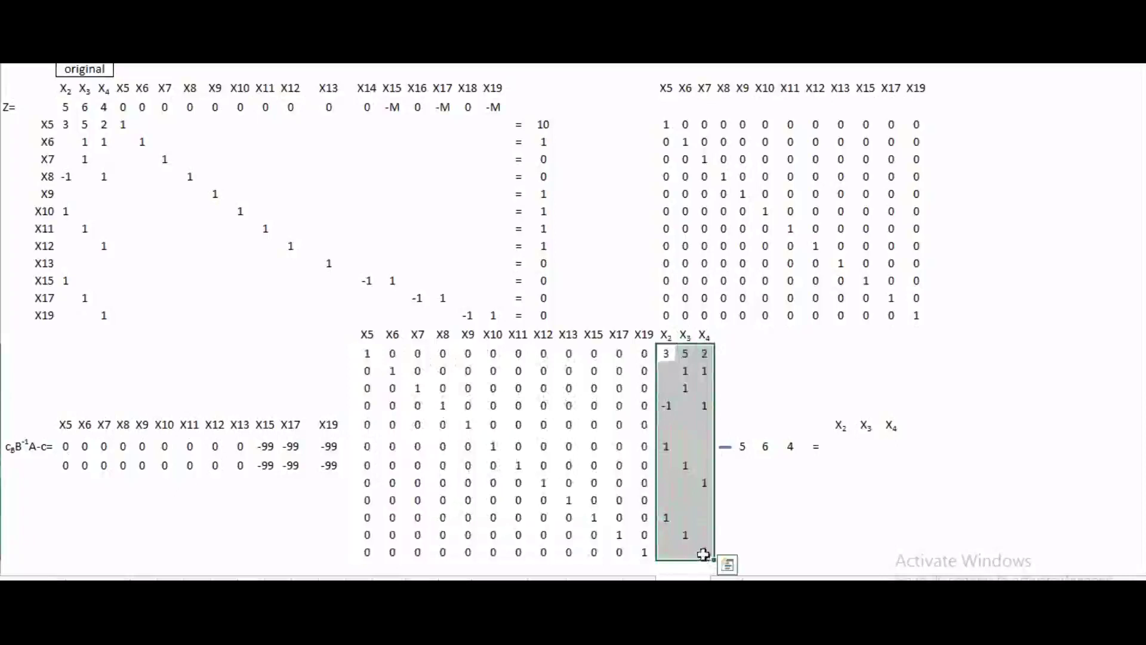
drag(743, 429, 776, 442)
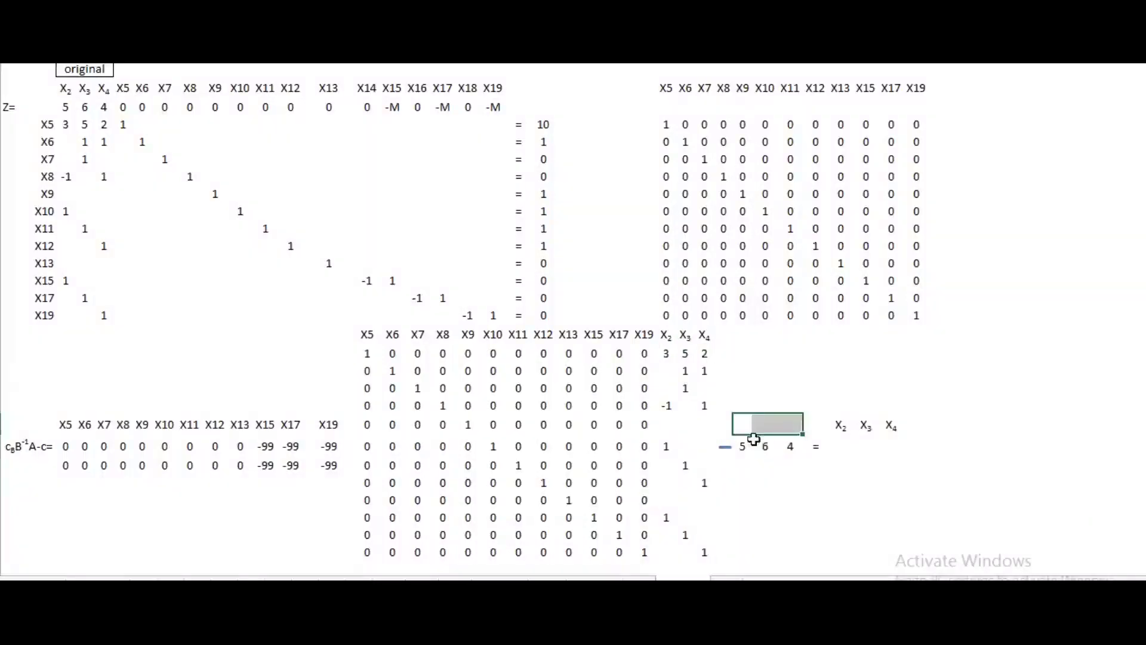
text(=mm)
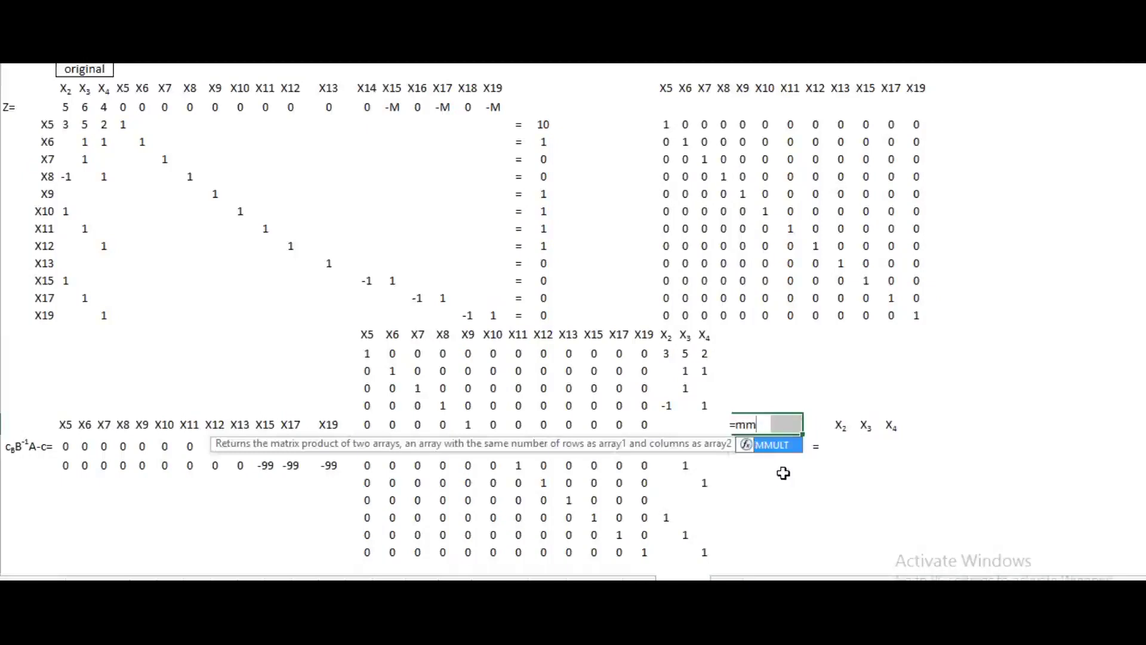
key(Tab)
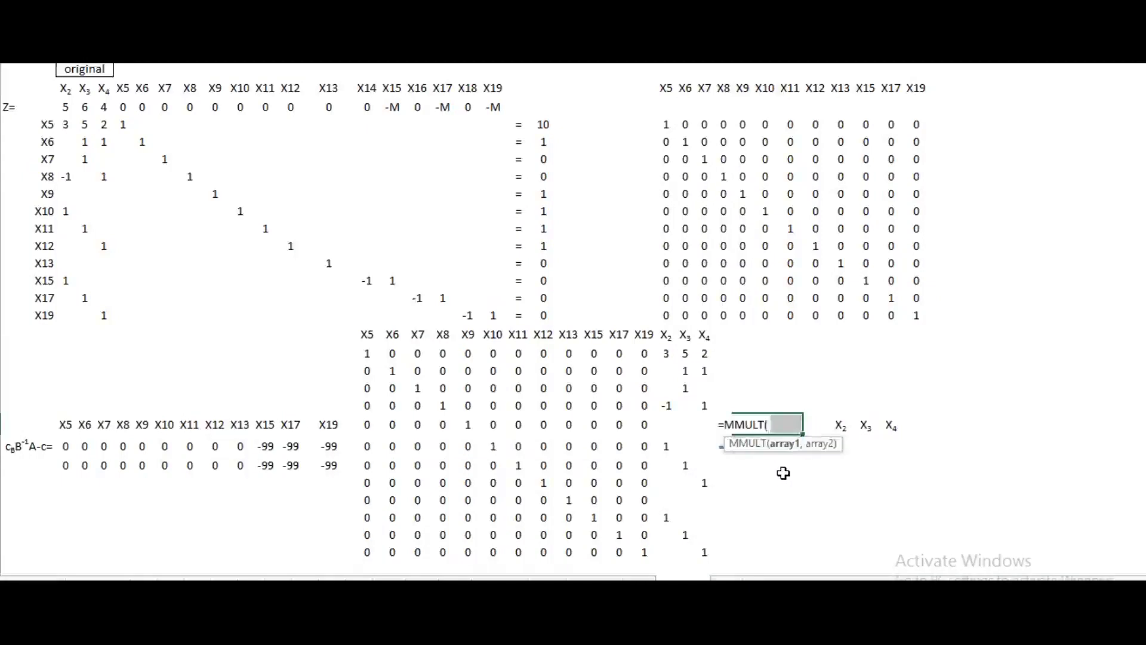
click(67, 465)
drag(67, 465, 328, 472)
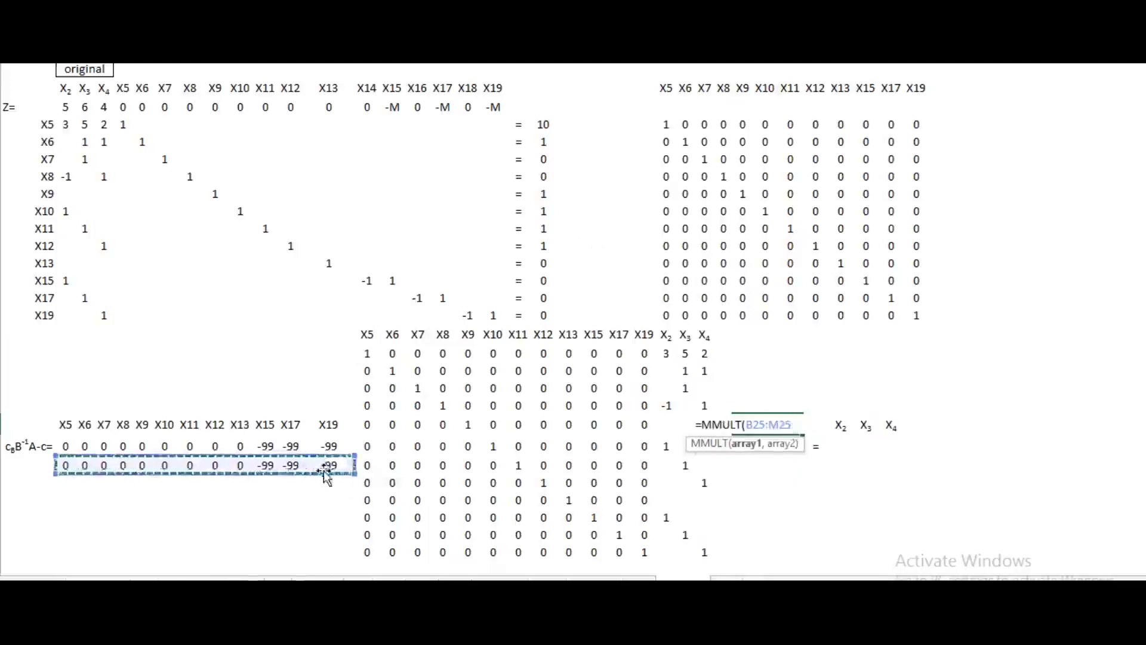
text(,)
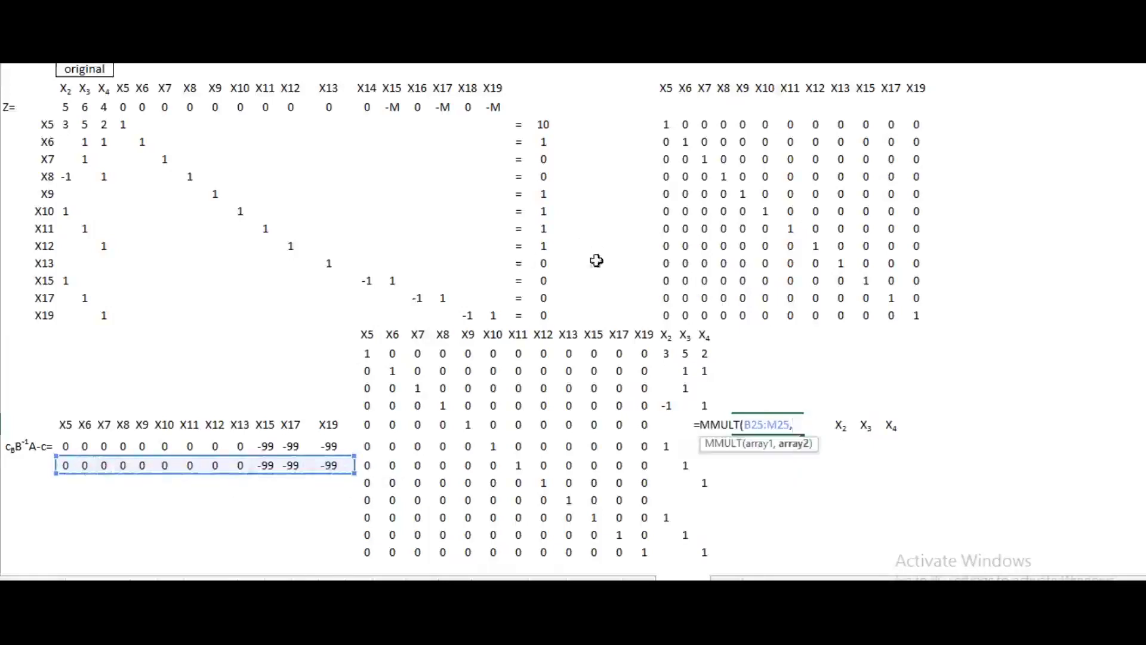
drag(665, 354, 707, 546)
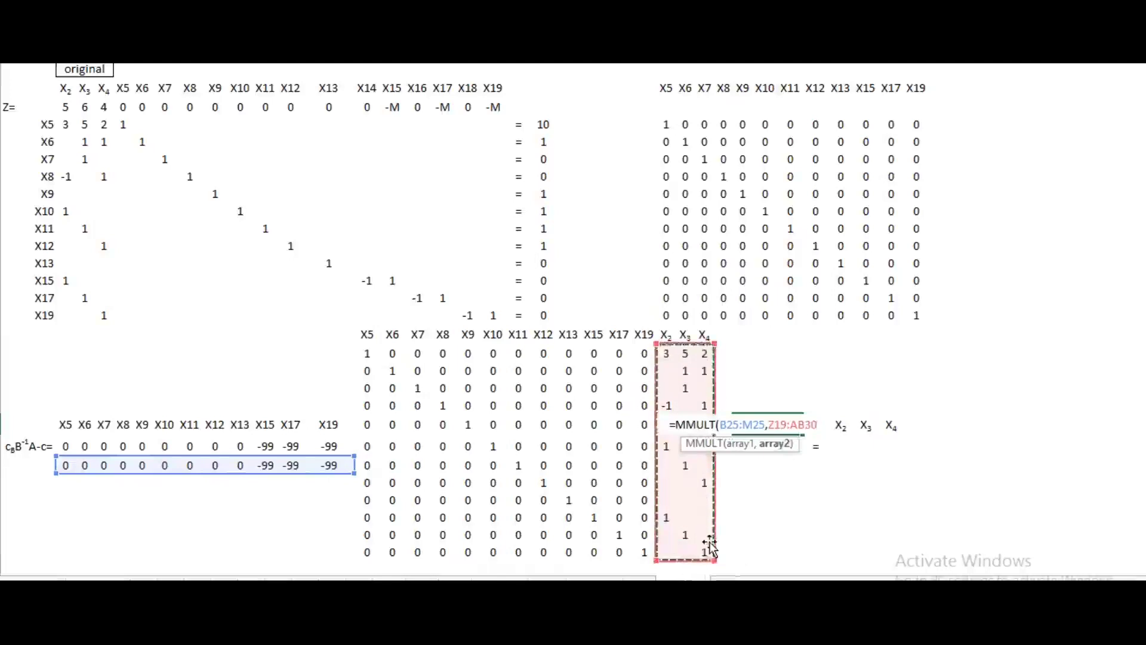
text())
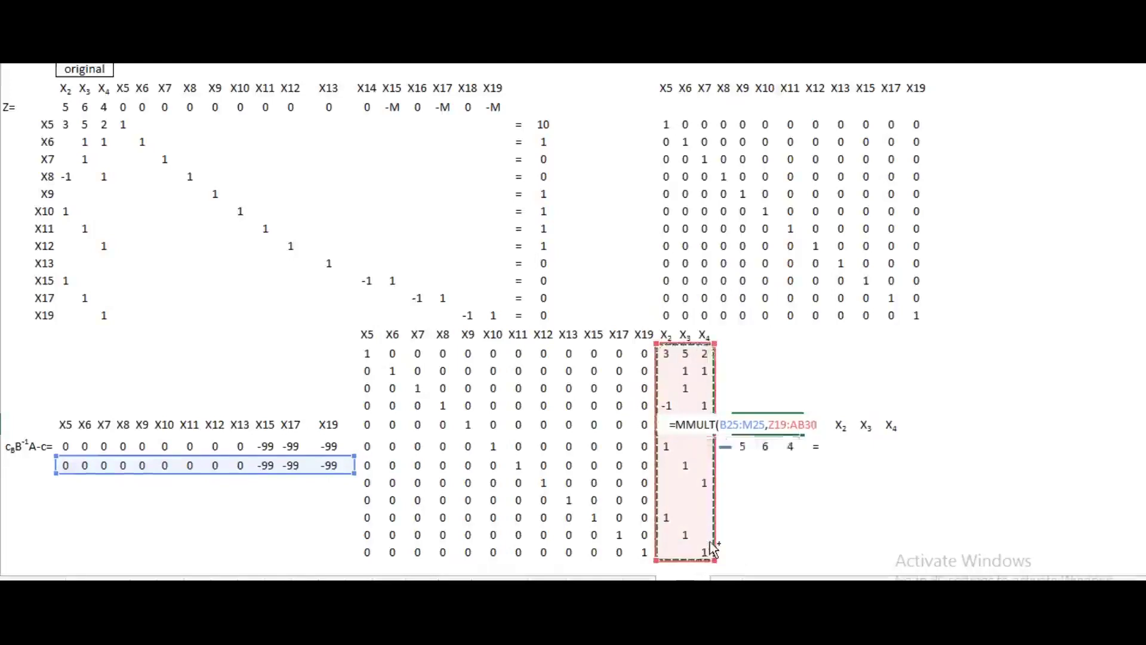
key(ctrl+shift+Return)
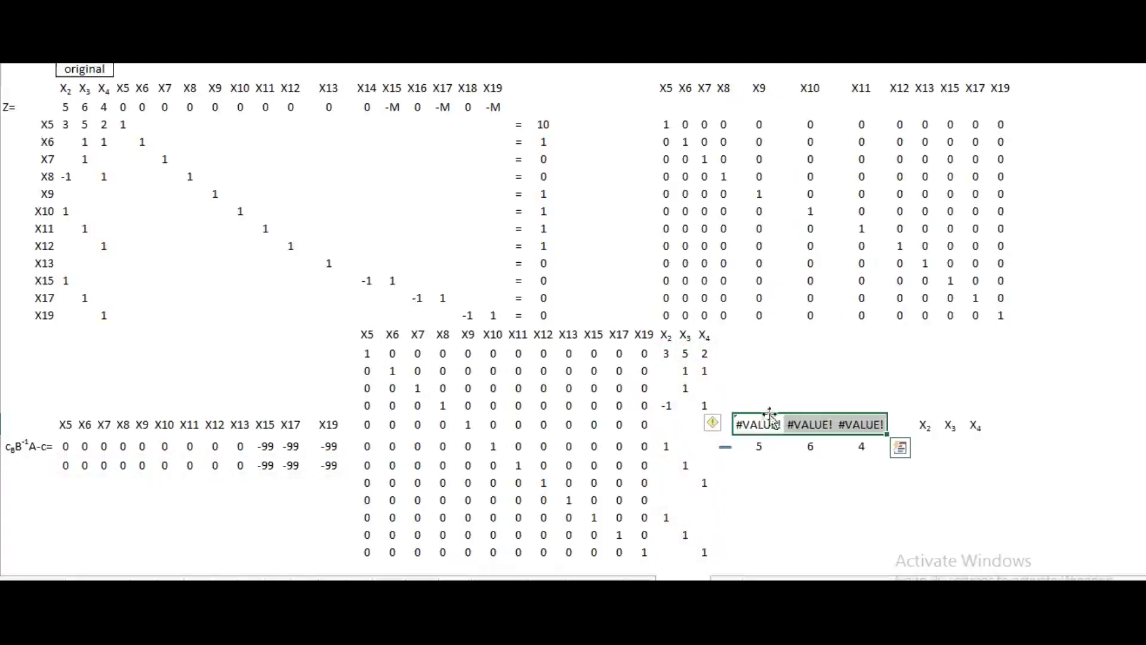
- Fill the empty cells in the X2, X3 and X4 coefficient columns beside the inverse matrix with 0
click(668, 371)
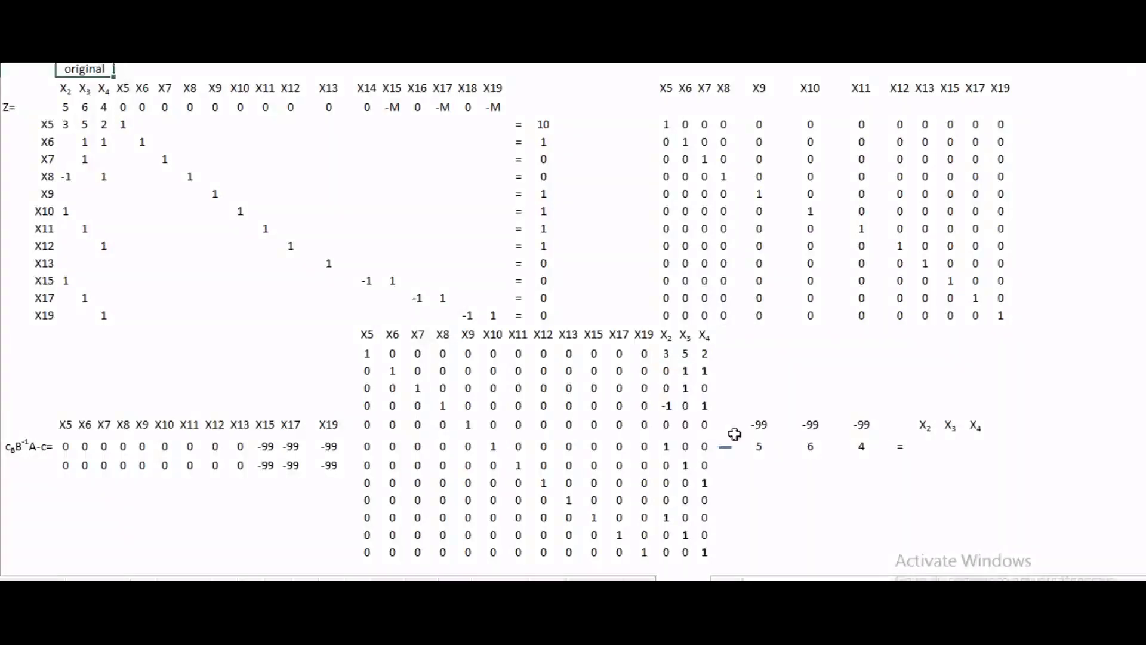
click(760, 425)
click(861, 425)
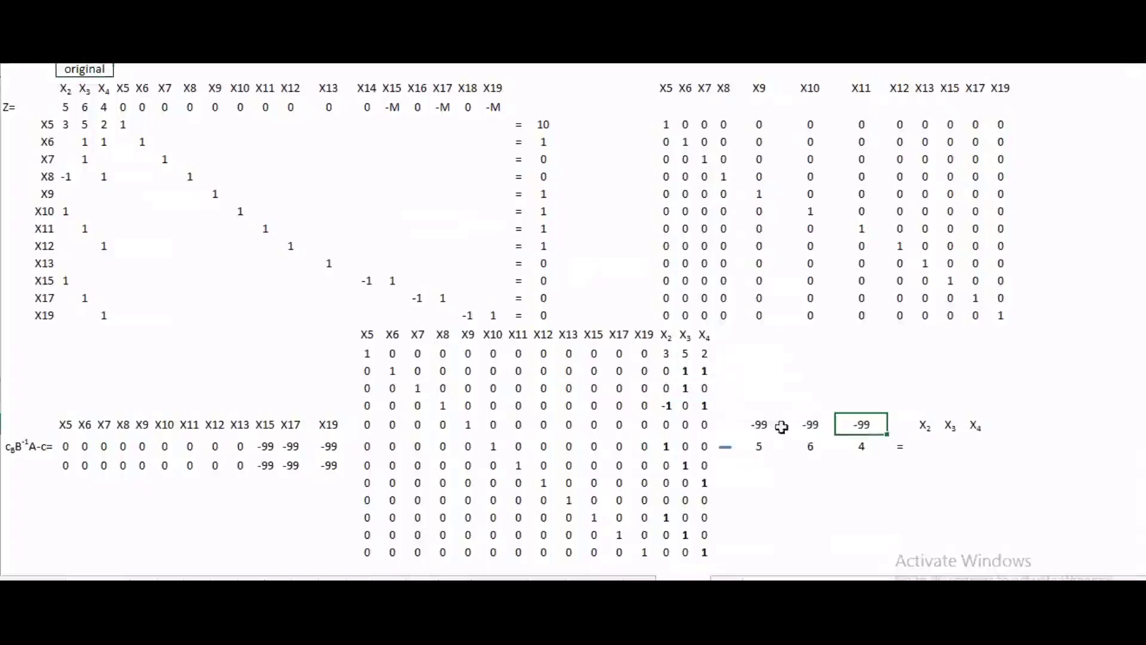
- Subtract the original coefficients from the product row with =AD23-AD24 in the row below, and copy the formula across all three columns
click(776, 462)
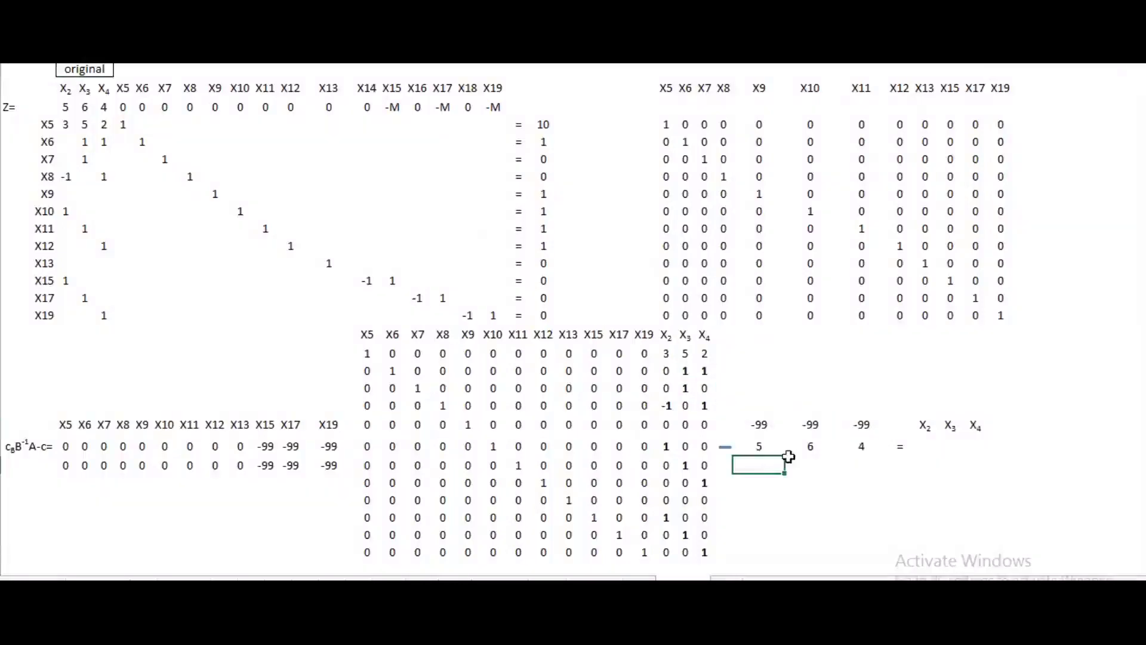
text(=)
key(Up)
key(Up)
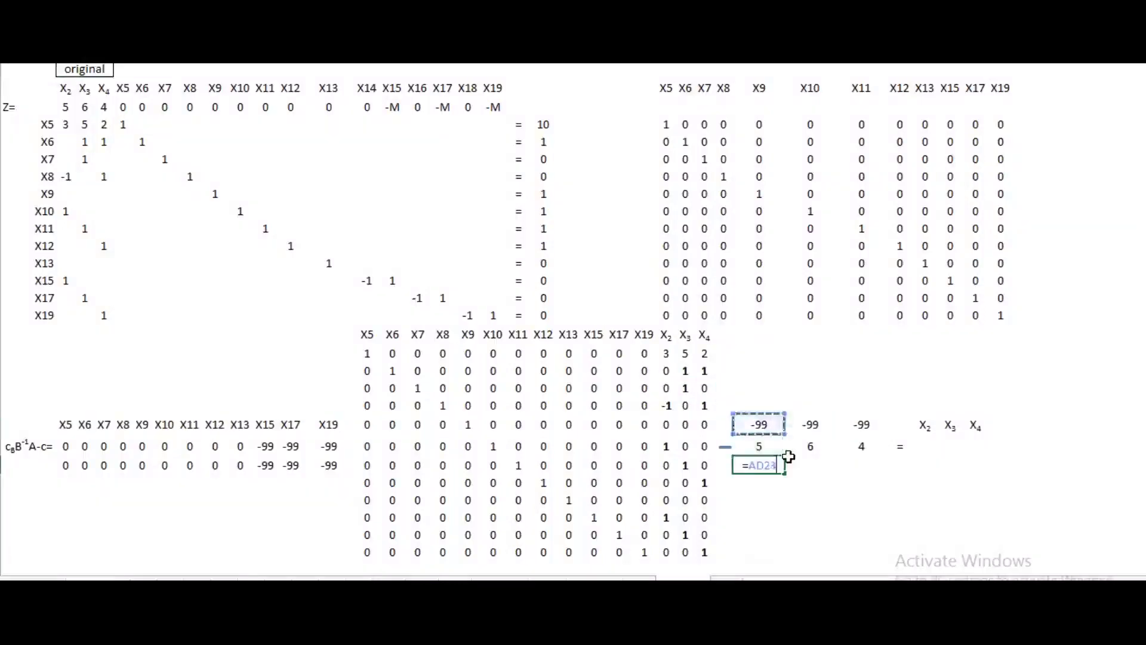
text(-)
key(Up)
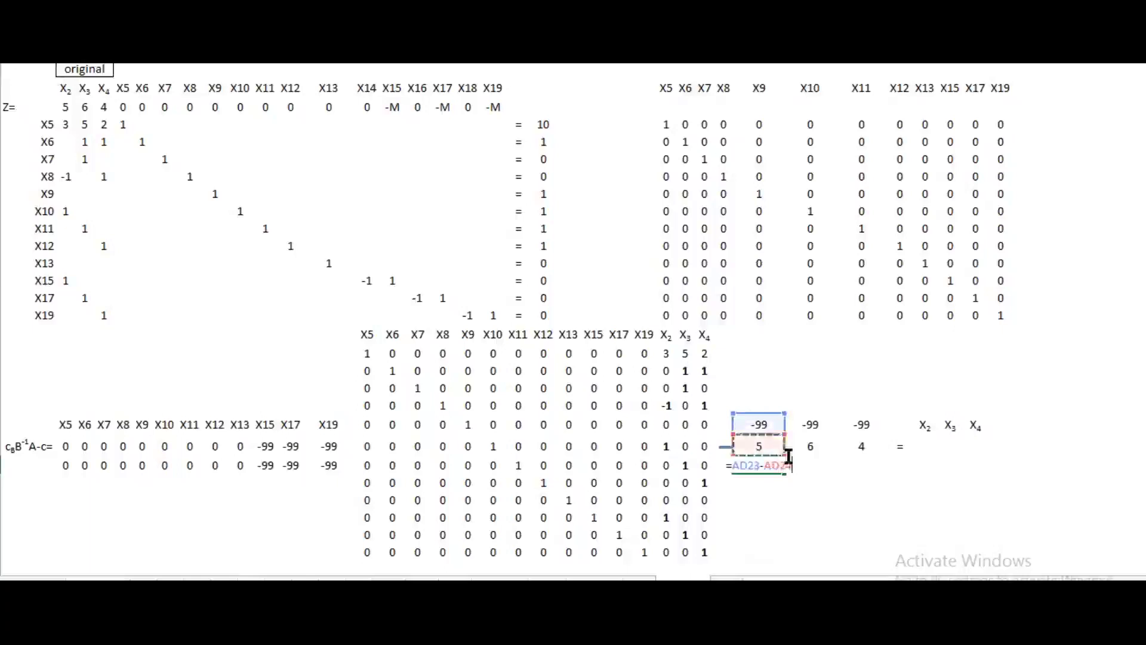
key(Return)
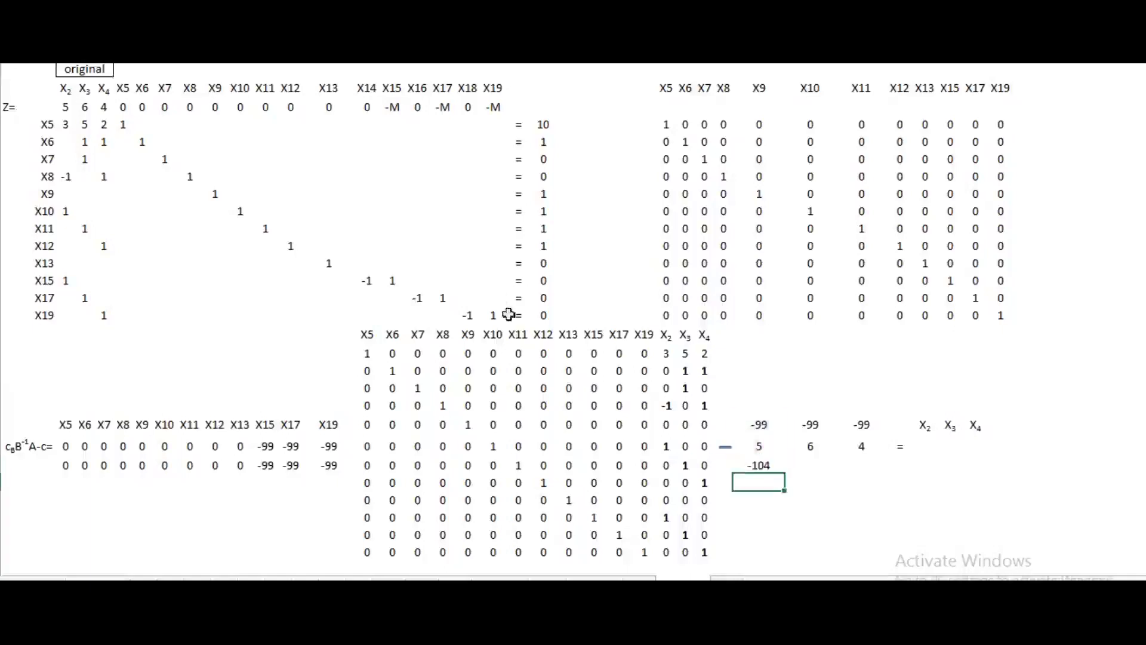
click(766, 465)
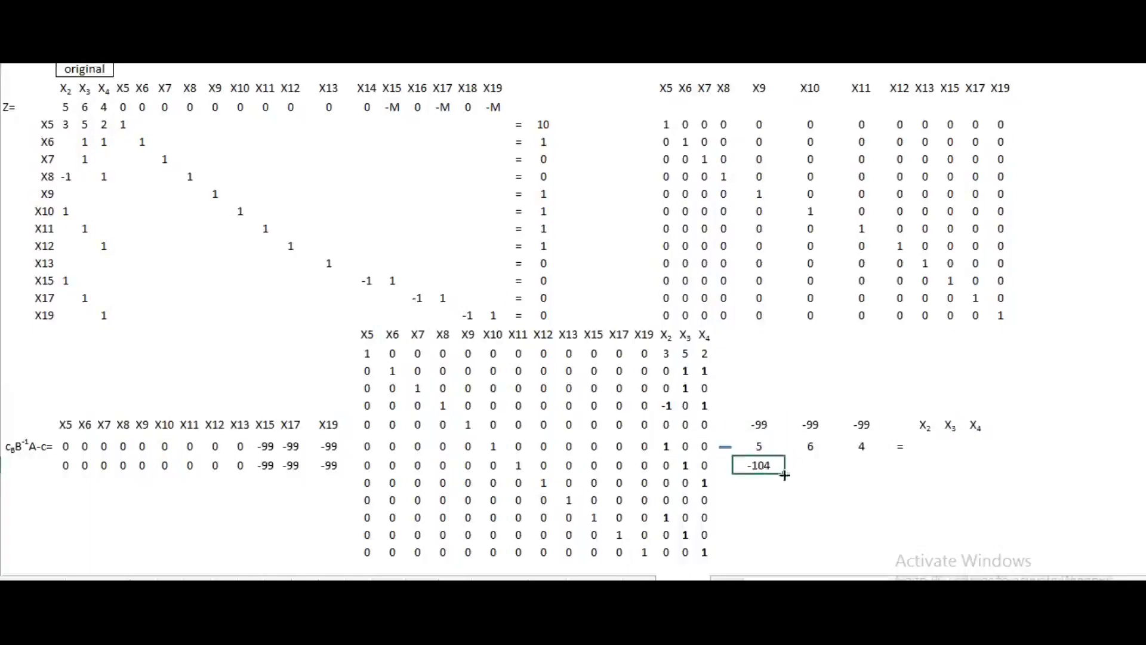
drag(784, 474, 870, 485)
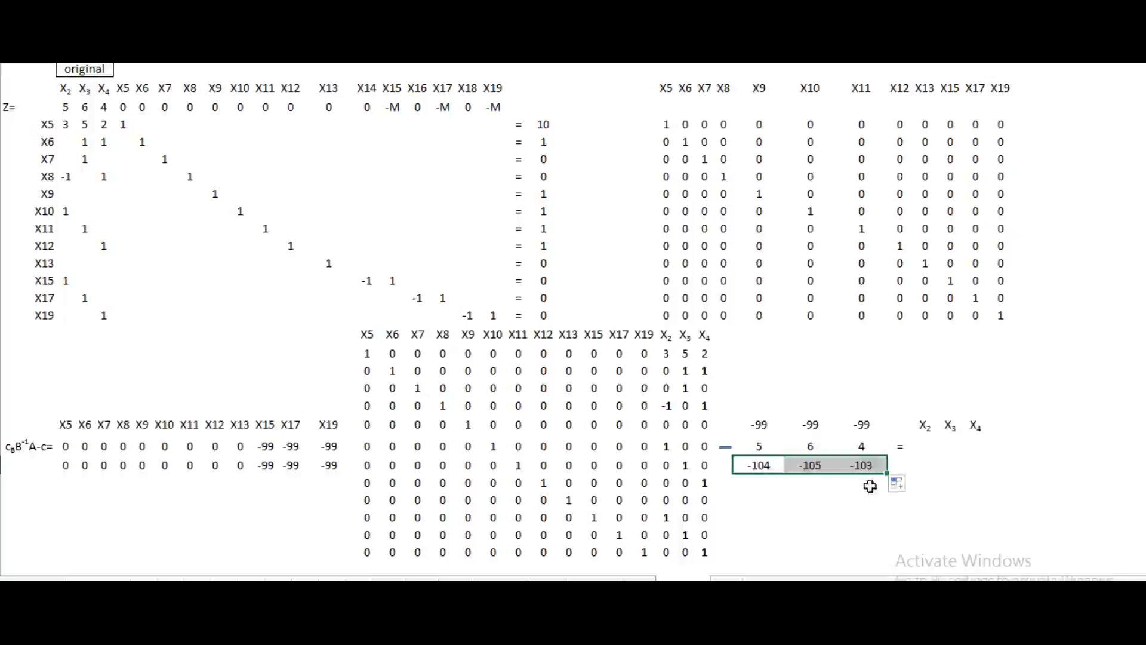
click(930, 452)
text(=)
click(762, 470)
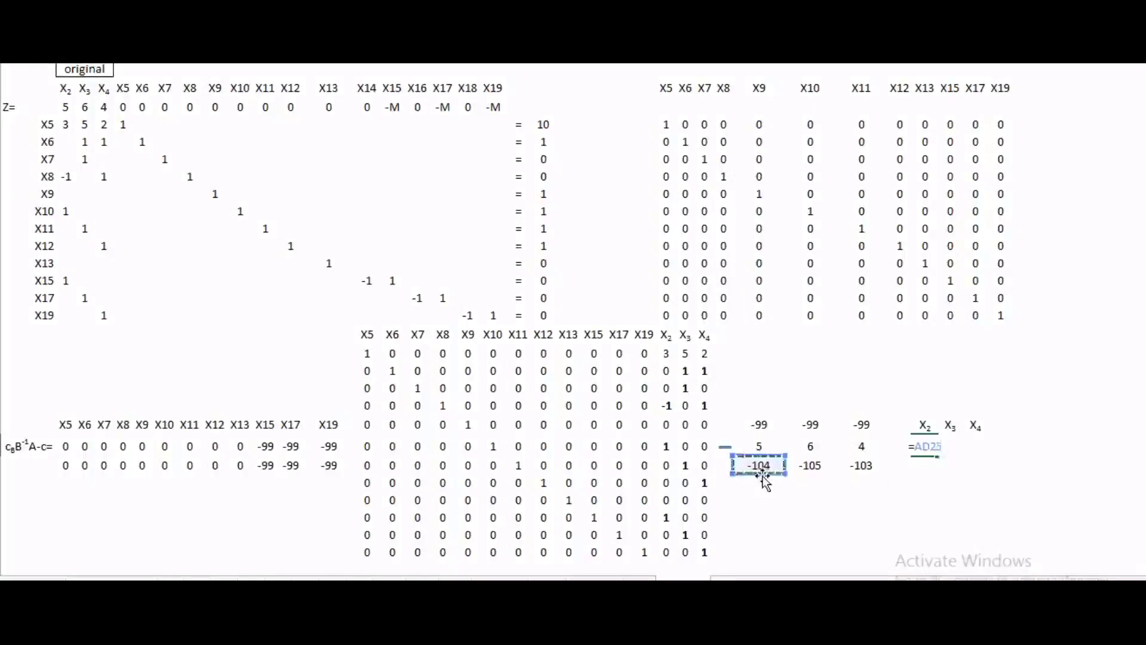
key(Escape)
- Move the three subtraction results into the result cells below the X2, X3 and X4 labels
drag(762, 475, 953, 473)
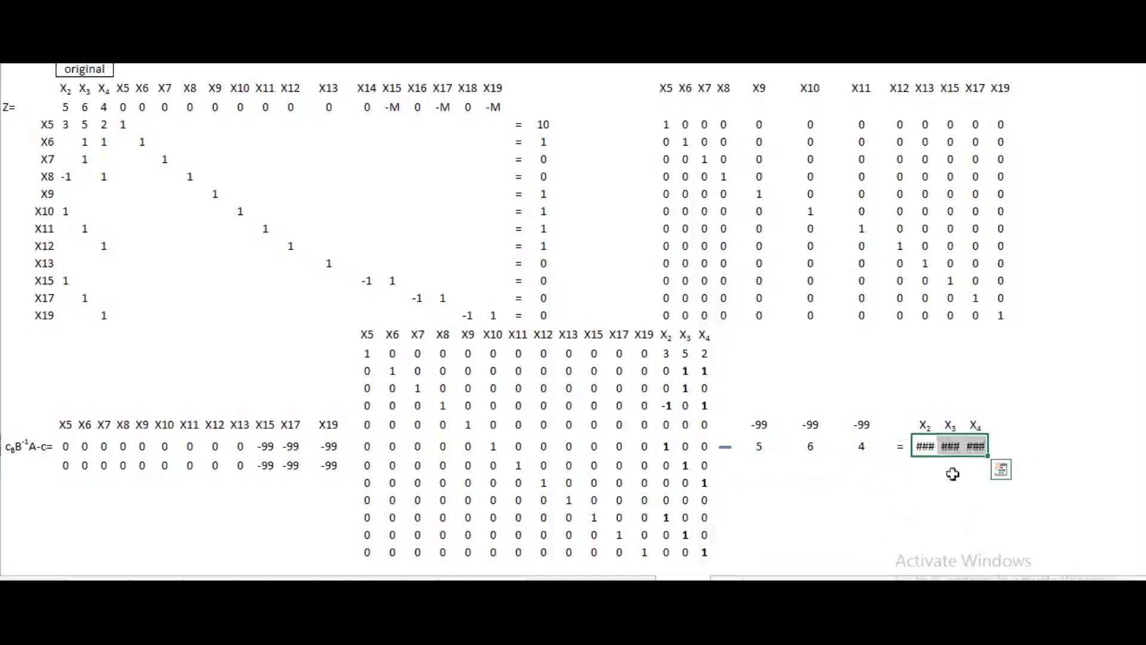